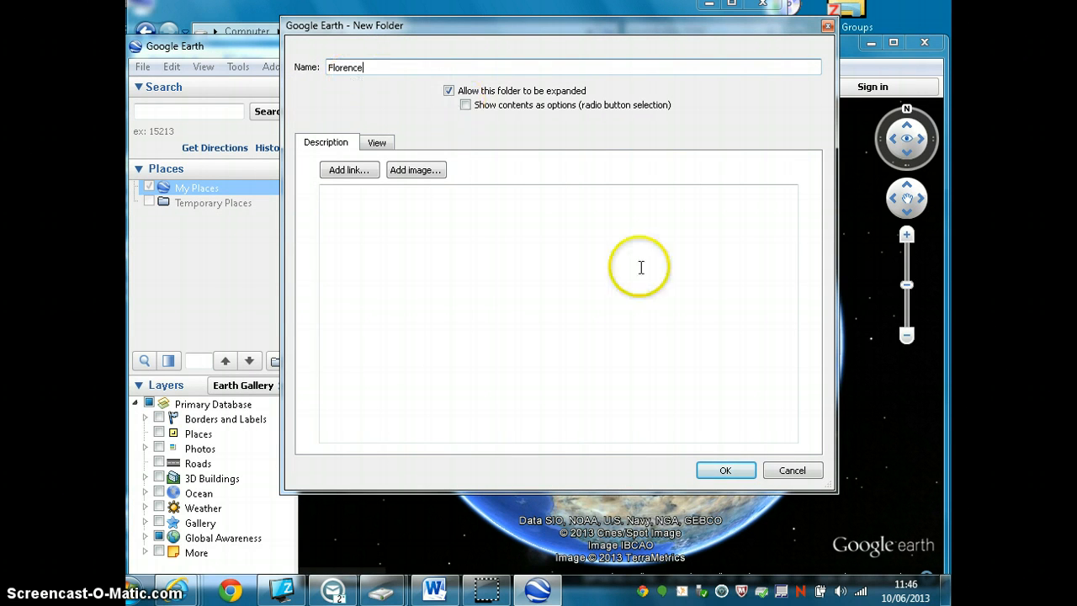
- Create the folder Florence in My Places and search for Piazza della signoria
left_click(725, 470)
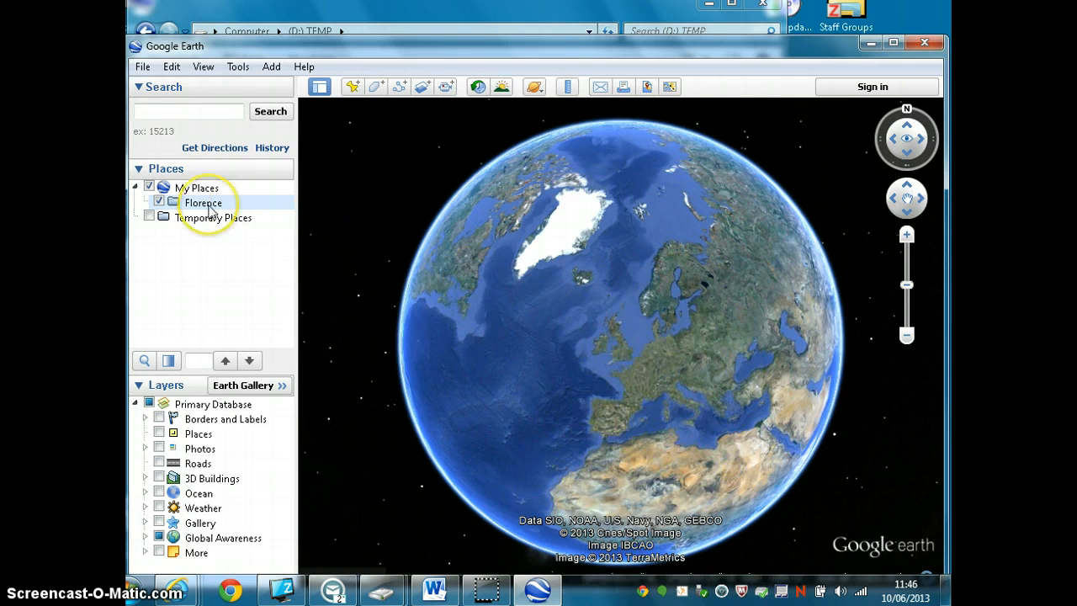
left_click(199, 113)
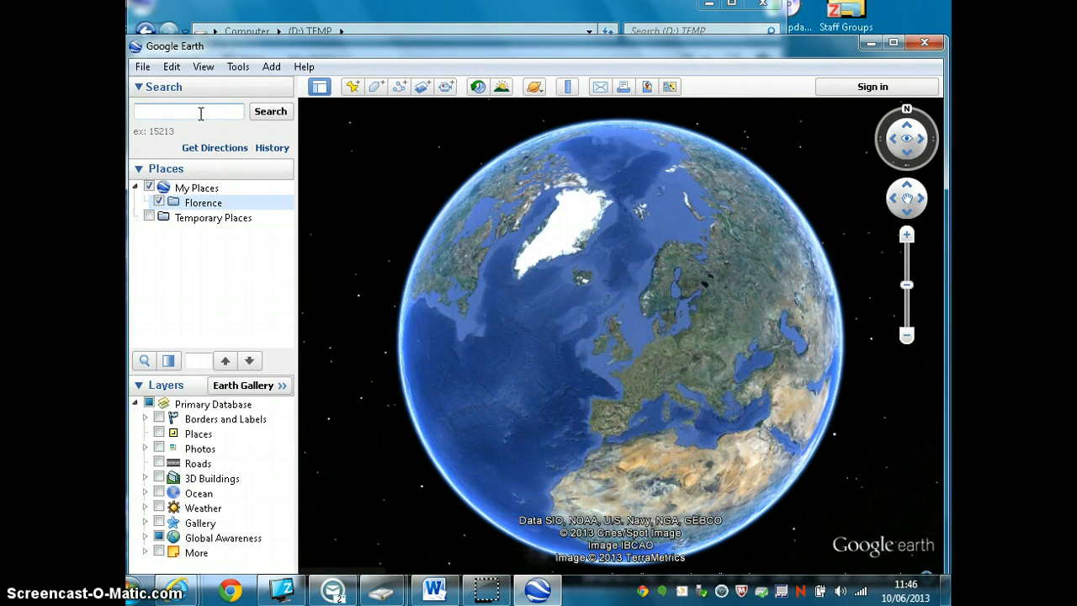
type("Piaa")
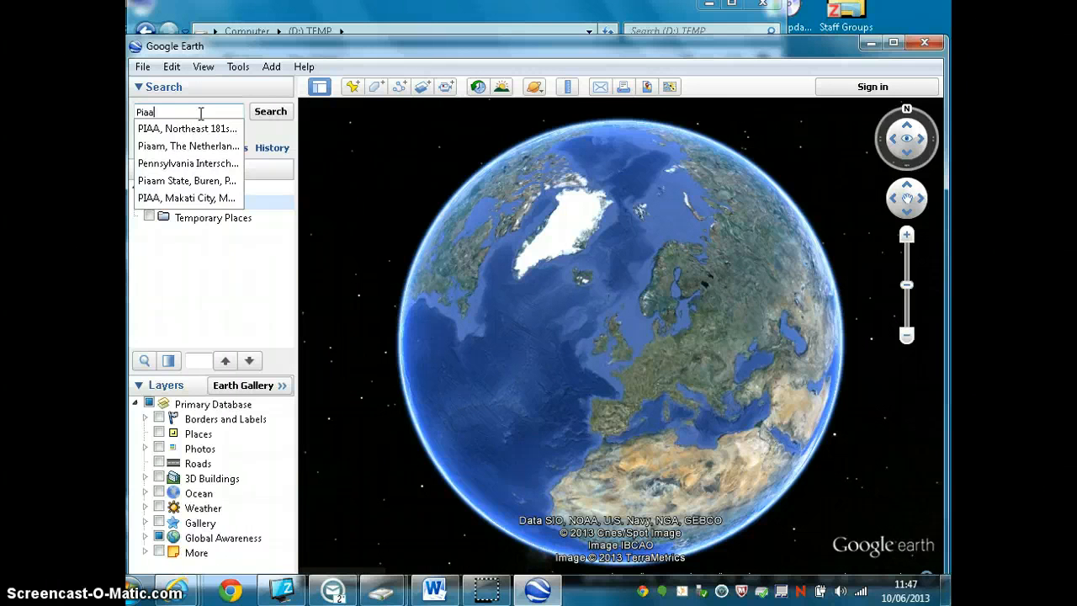
key("BackSpace")
type("zza dell")
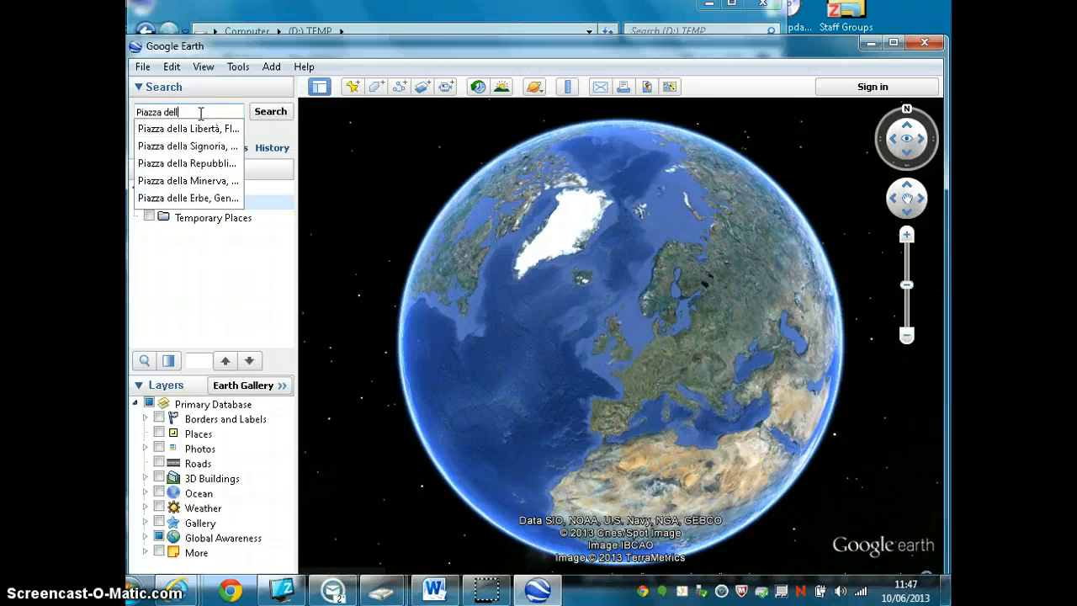
type("a signoria")
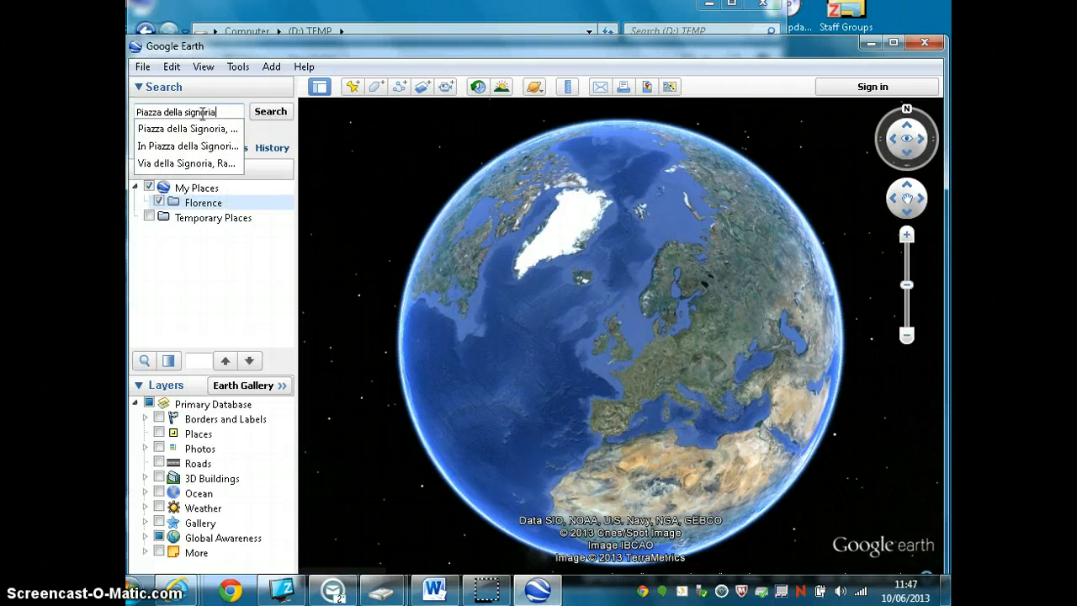
left_click(263, 117)
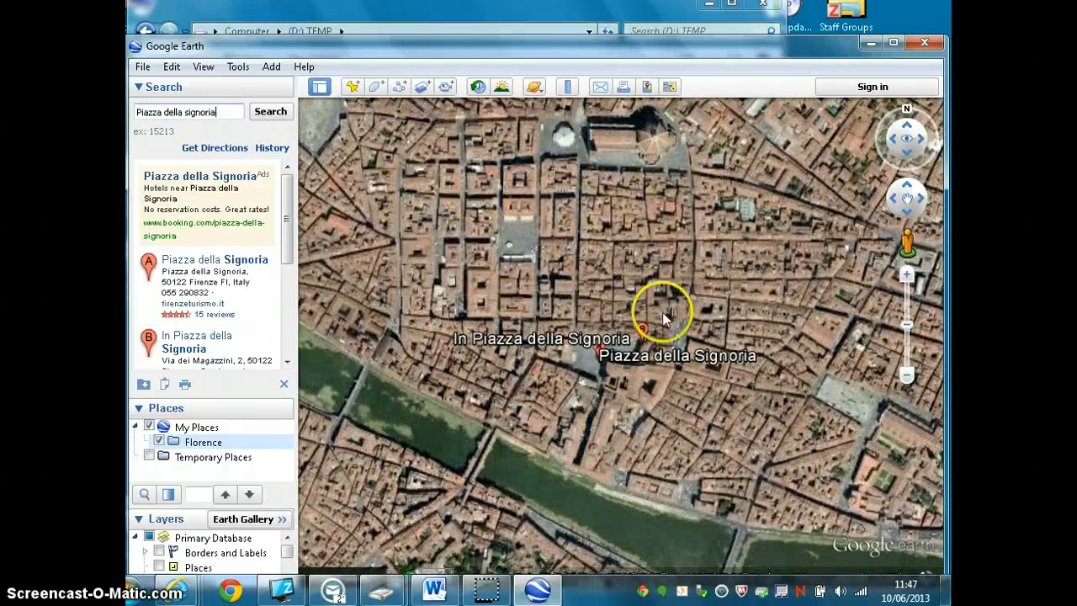
- Add a placemark named Piazza della Signoria in the open square, positioned at 43°46'10.84"N, 11°15'21.31"E
scroll(608, 401, "up", 5)
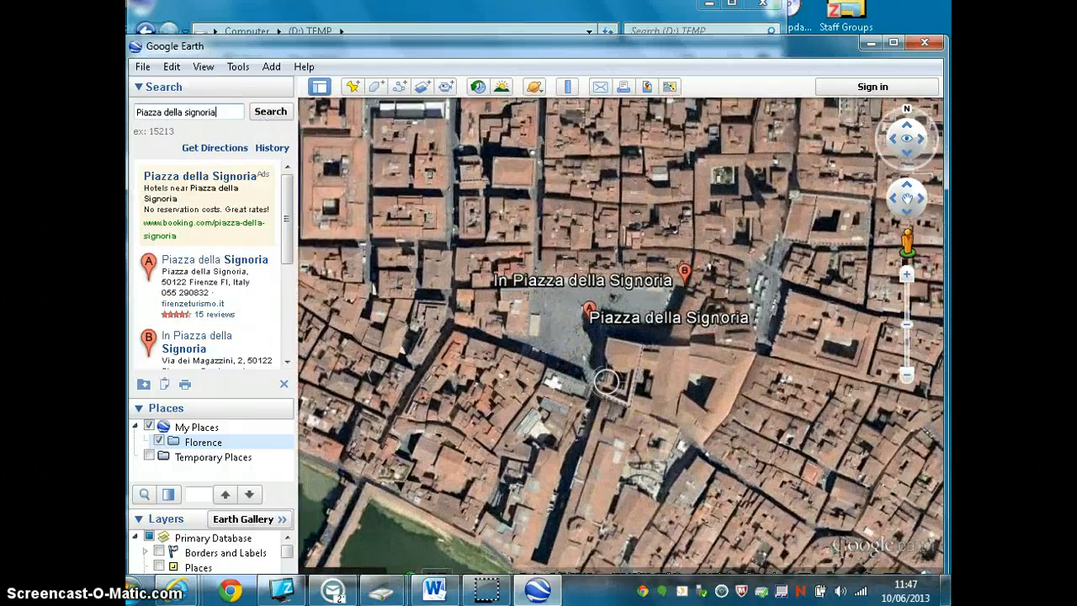
scroll(606, 382, "up", 3)
left_click_drag(623, 349, 622, 415)
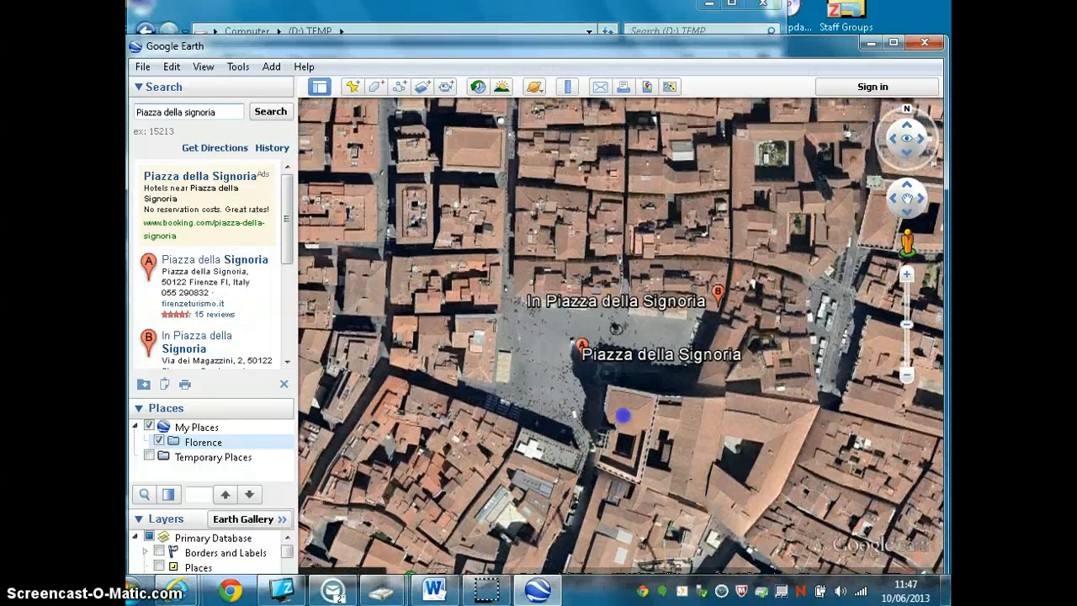
scroll(533, 396, "up", 3)
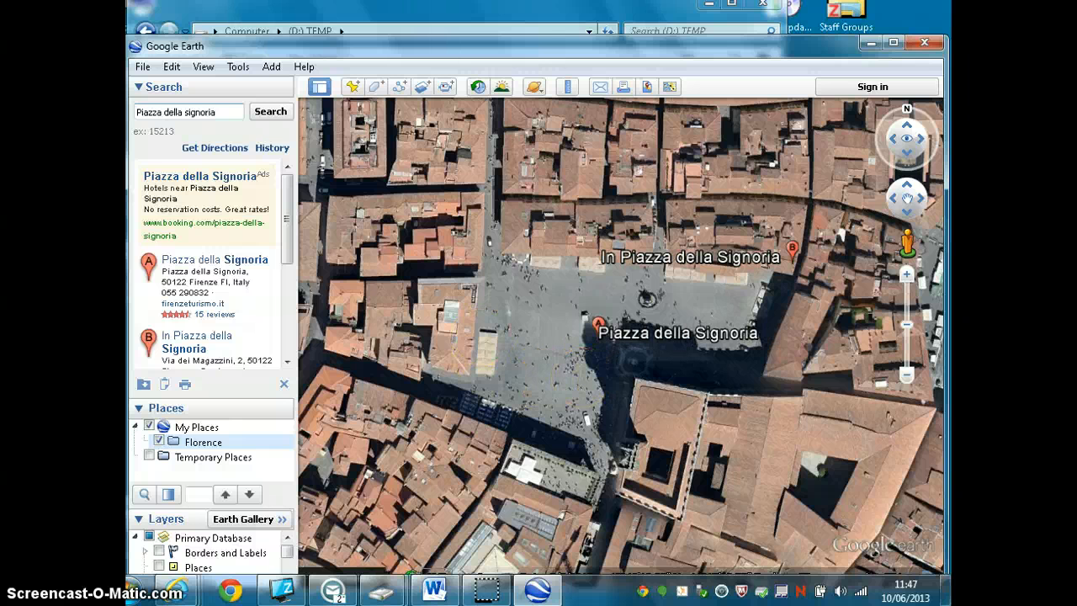
left_click(354, 89)
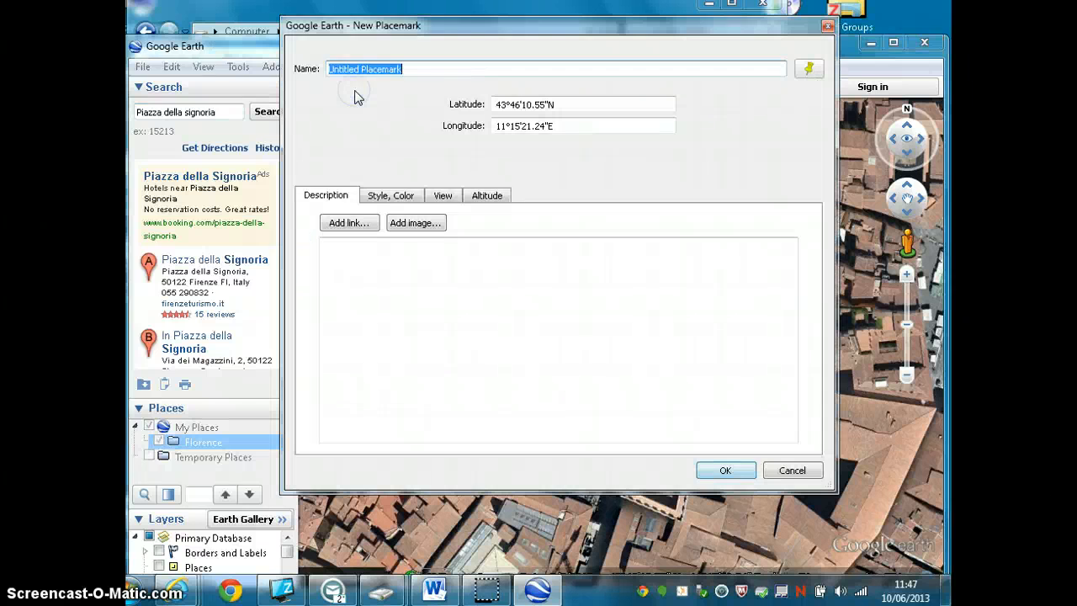
left_click_drag(497, 26, 95, 31)
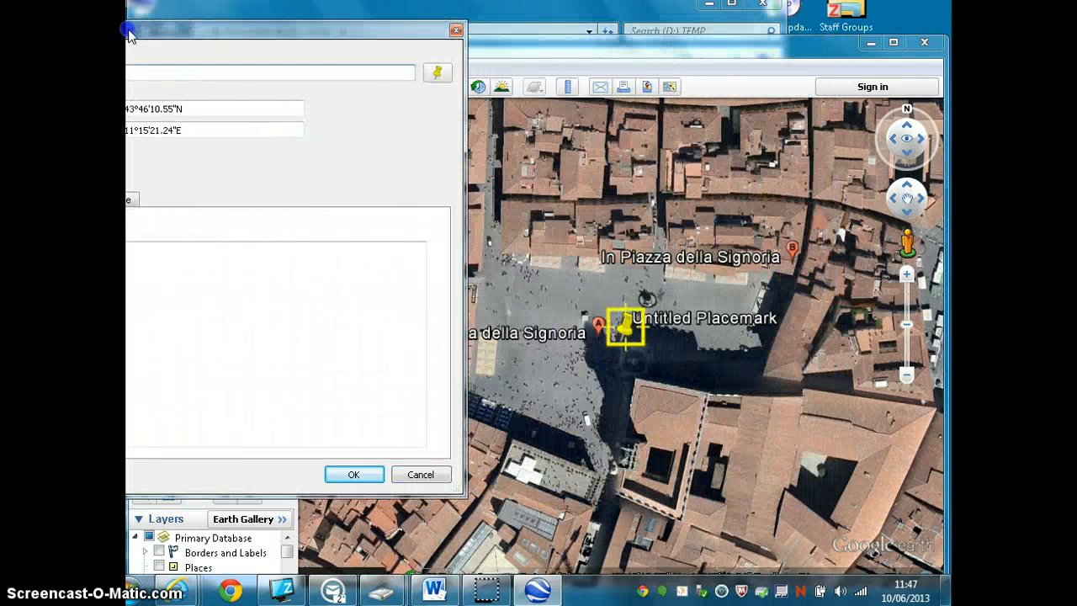
mouse_move(627, 324)
left_mouse_down()
mouse_move(552, 313)
mouse_move(636, 308)
mouse_move(635, 348)
mouse_move(630, 324)
left_mouse_up()
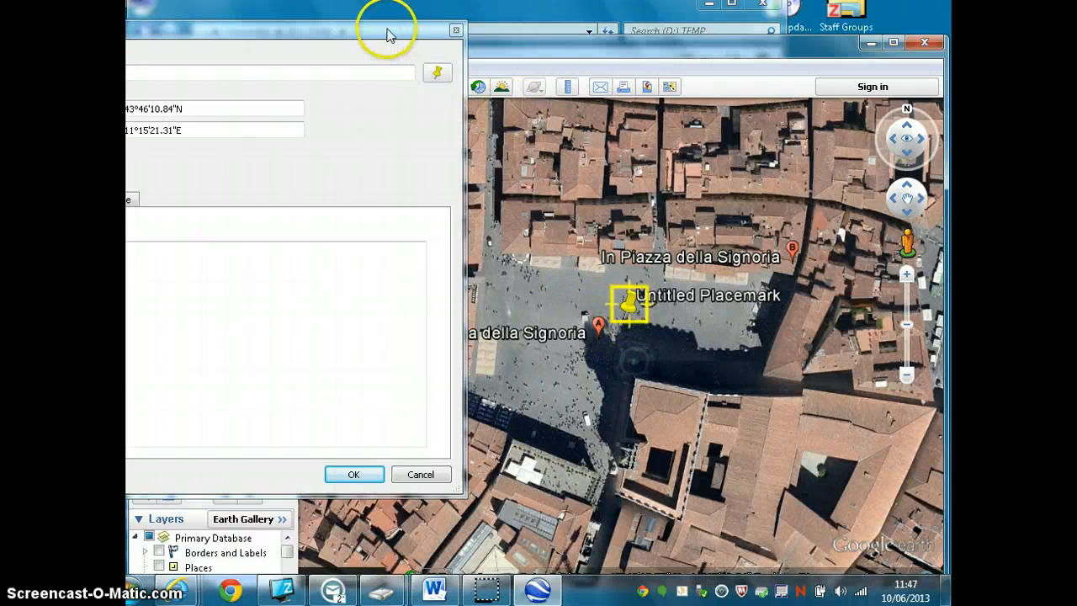
left_click_drag(385, 29, 714, 72)
left_click_drag(360, 118, 285, 117)
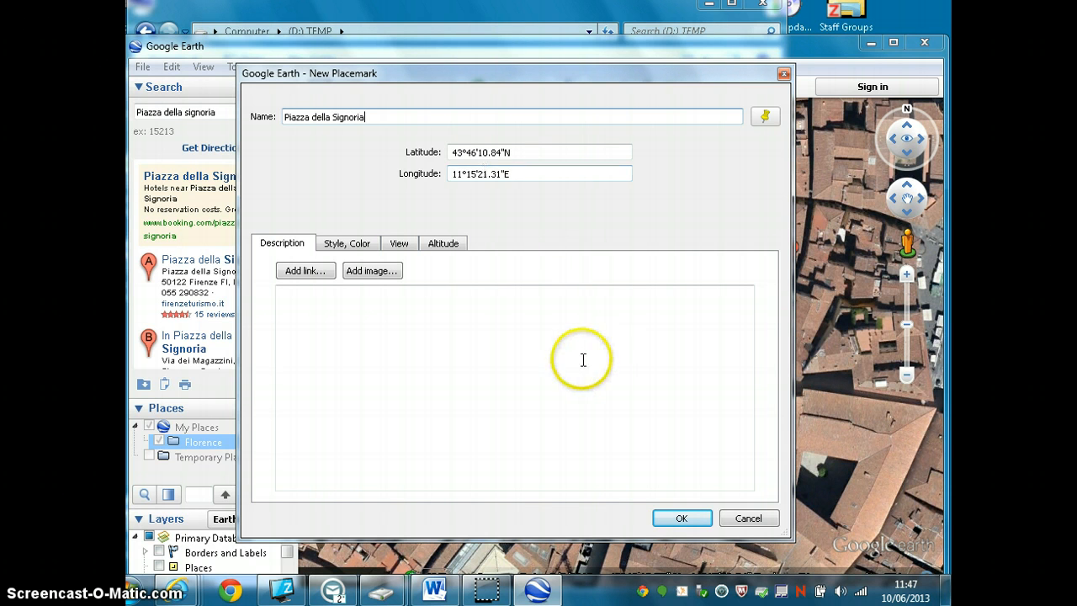
- Start adding an image to the placemark description and switch to the Word instructions to copy the traveleden.com Palazzo Vecchio image link
left_click(379, 273)
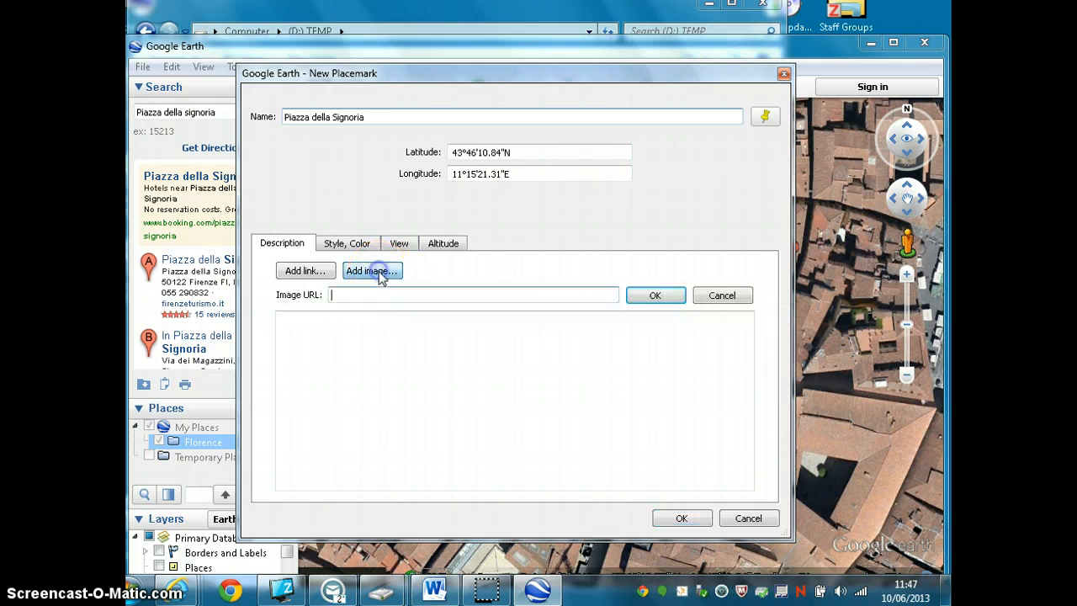
left_click(434, 589)
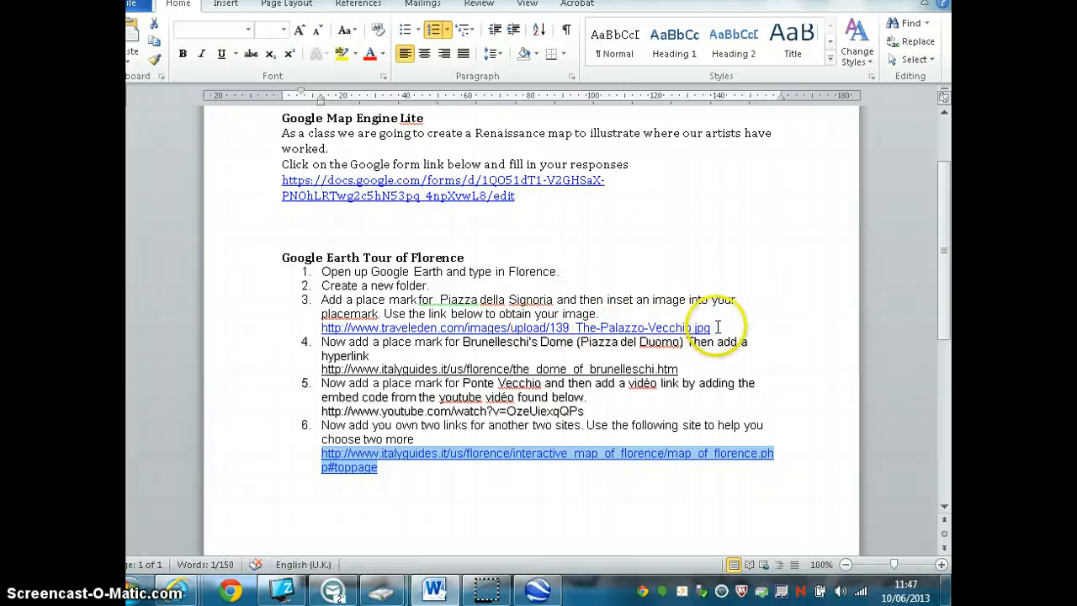
left_click_drag(713, 327, 322, 328)
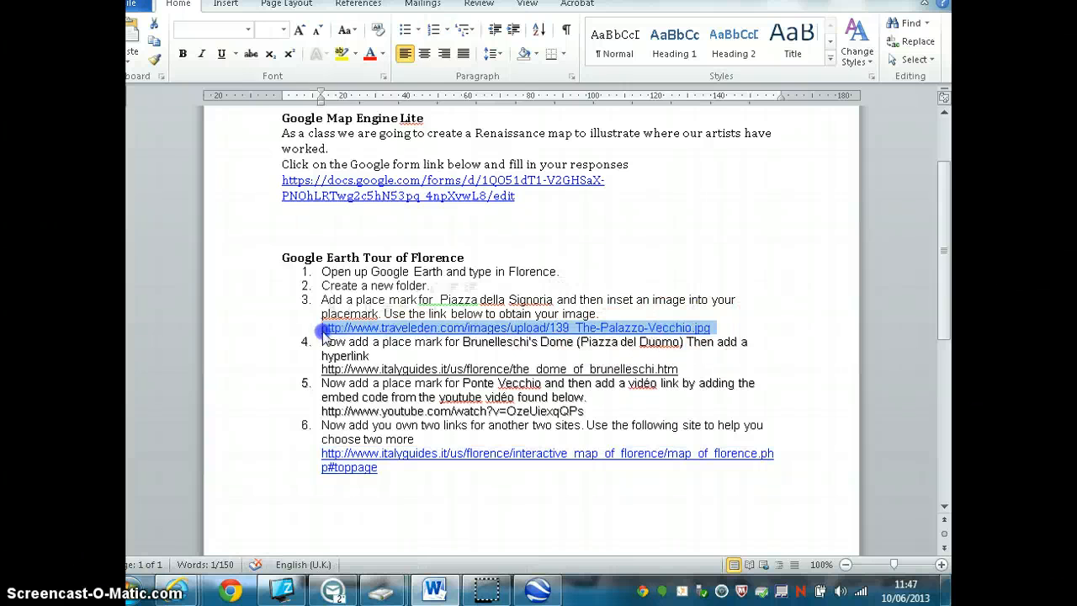
right_click(334, 328)
left_click(375, 68)
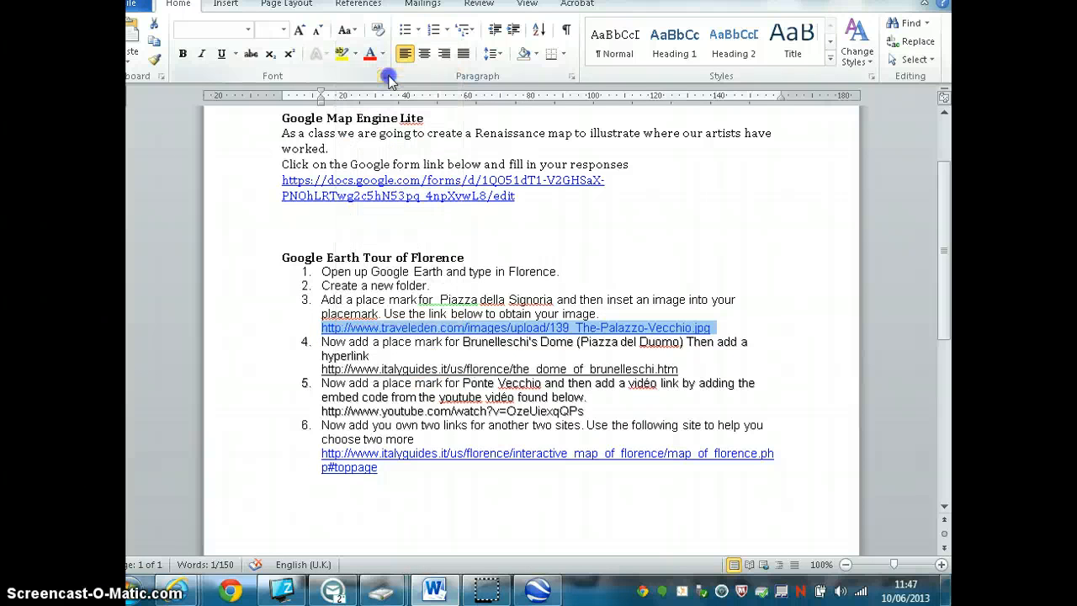
- Return to Google Earth, insert the copied link as the placemark's image URL and save the placemark
left_click(875, 1)
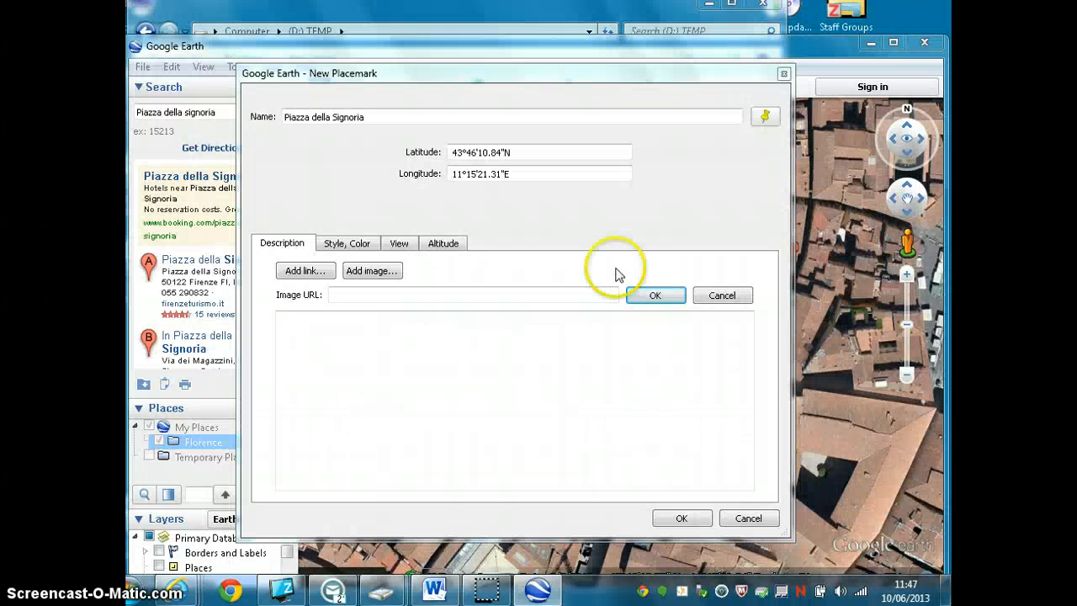
left_click(376, 296)
right_click(375, 296)
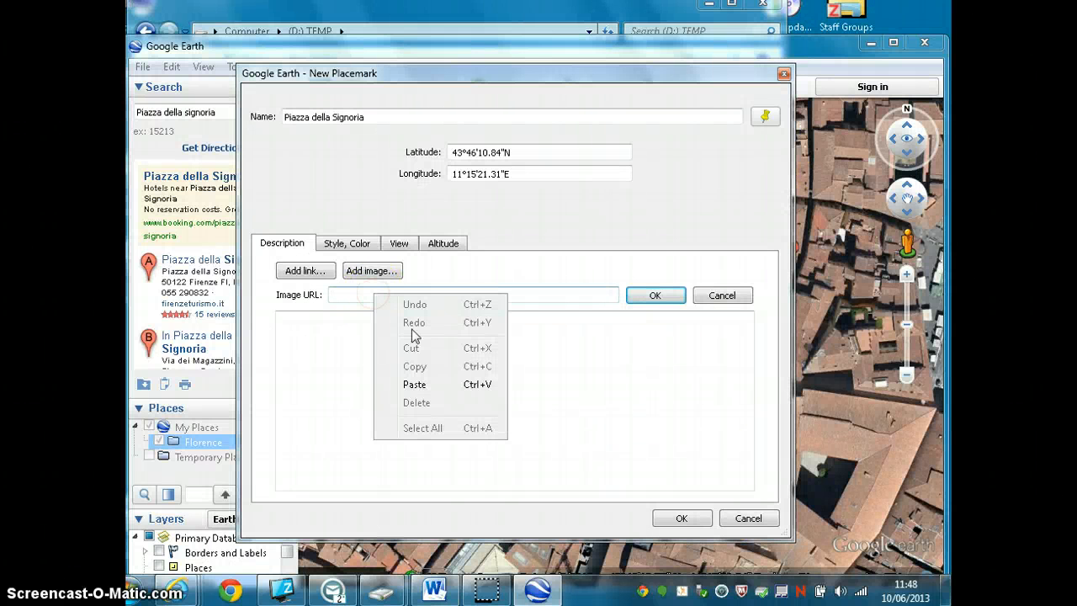
left_click(413, 384)
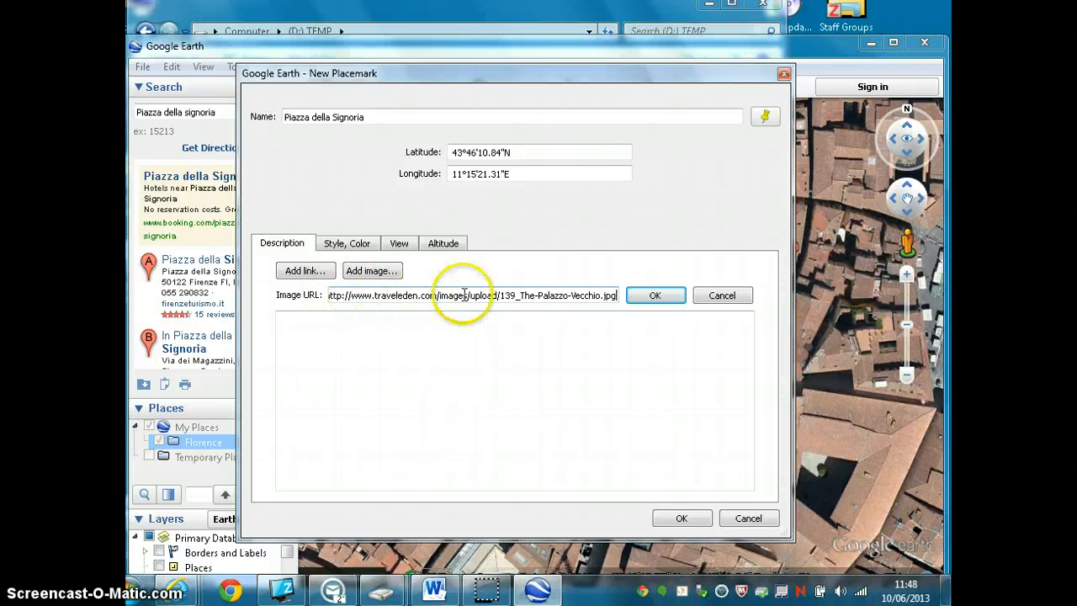
left_click(654, 295)
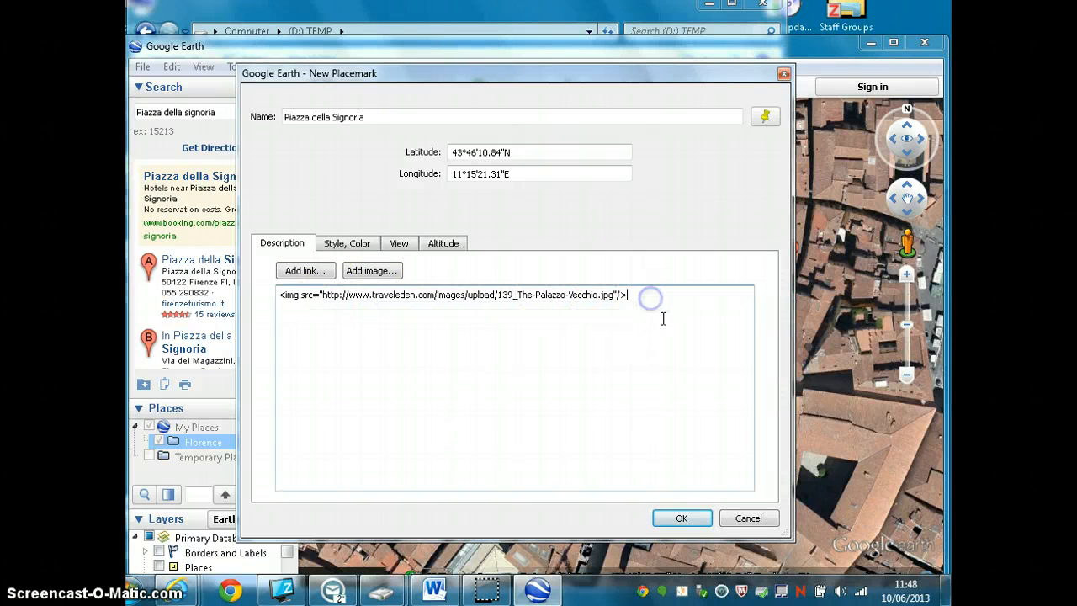
left_click(686, 515)
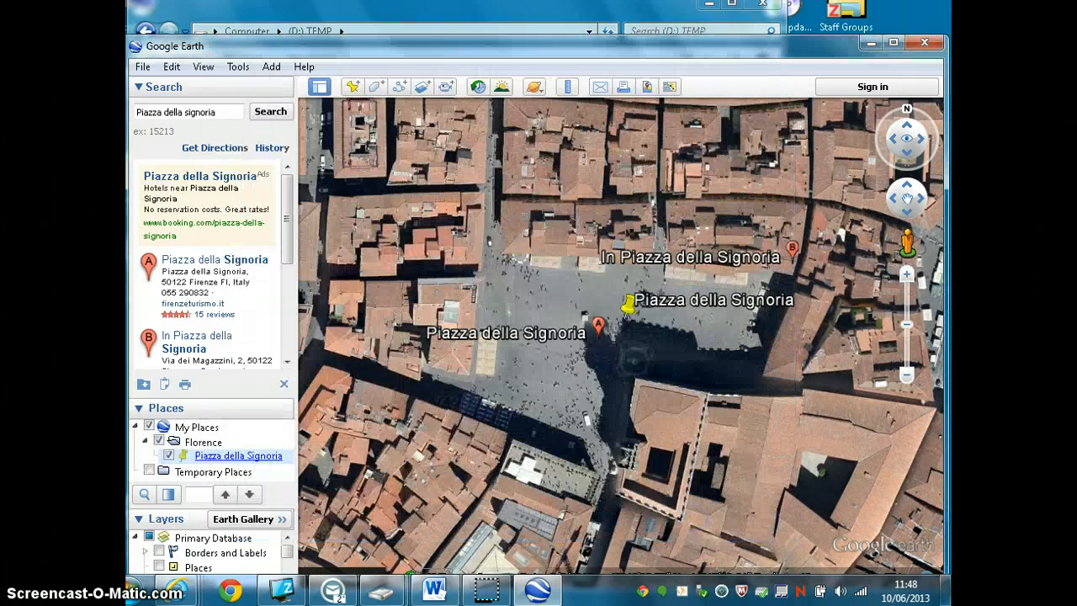
- Check the Piazza della Signoria placemark's balloon on the map, viewing the whole embedded palace image, and close it
right_click(639, 299)
left_click(633, 302)
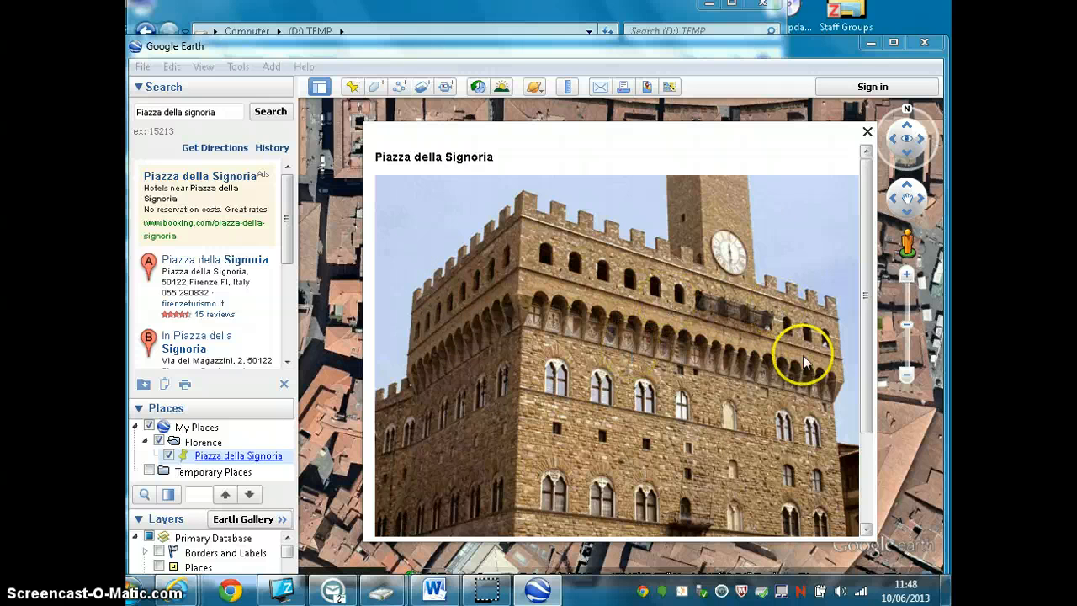
left_click(867, 134)
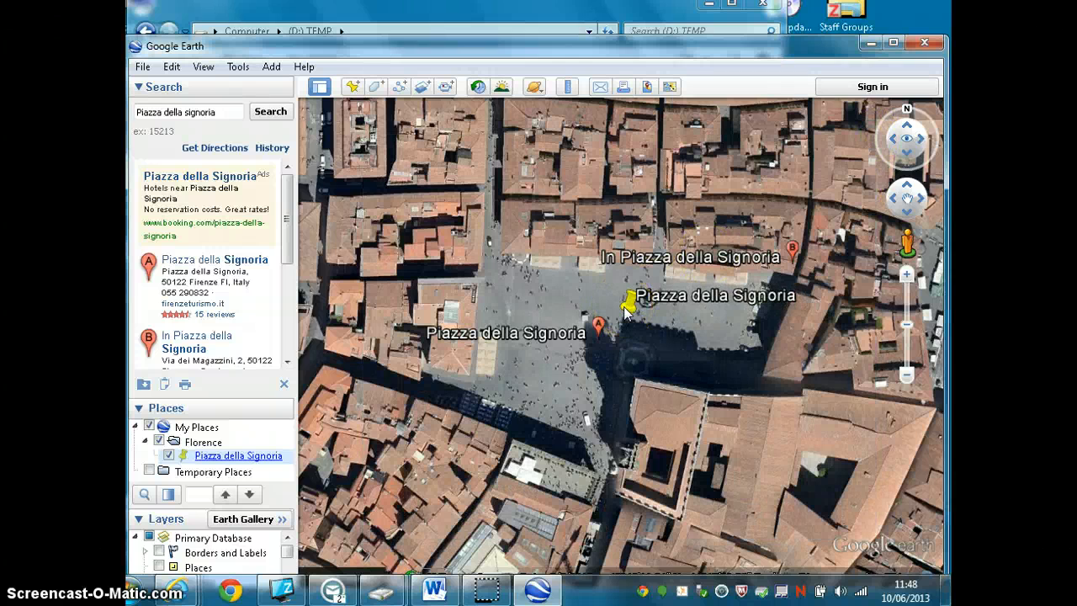
scroll(627, 311, "up", 3)
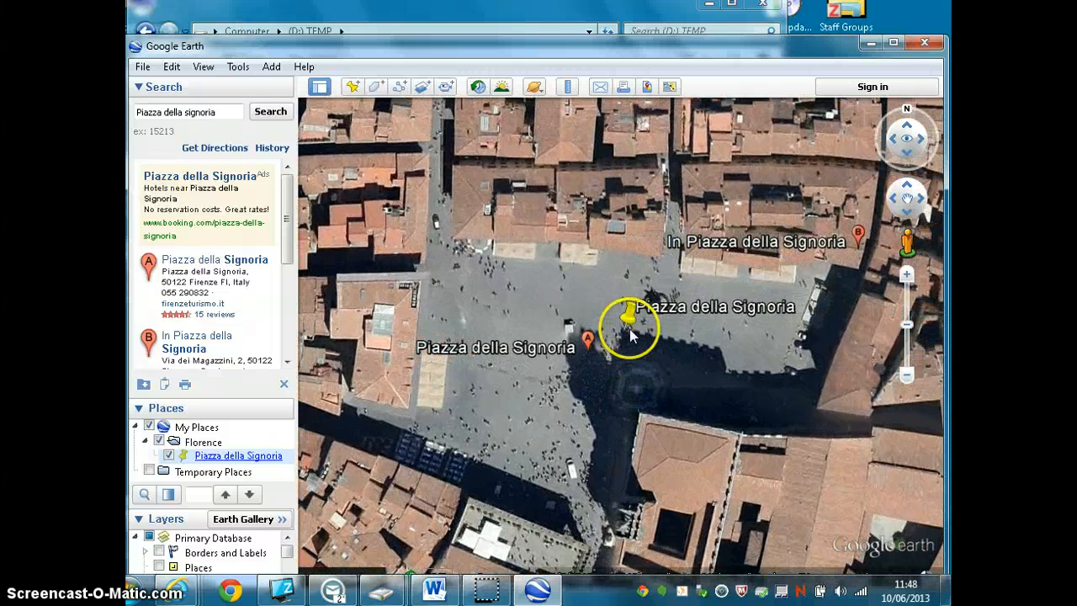
scroll(631, 323, "up", 1)
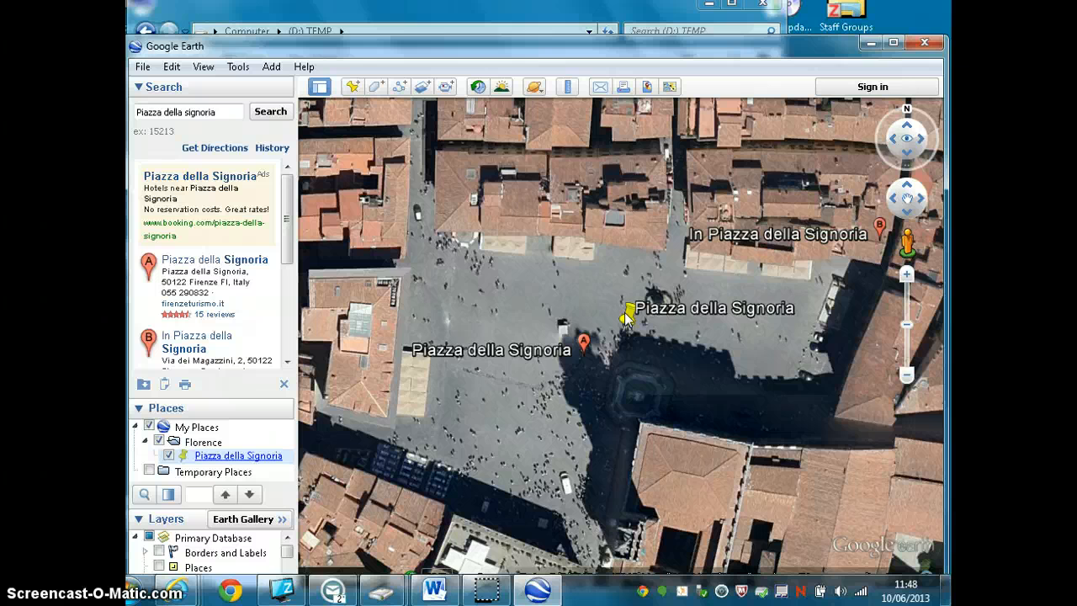
left_click(627, 317)
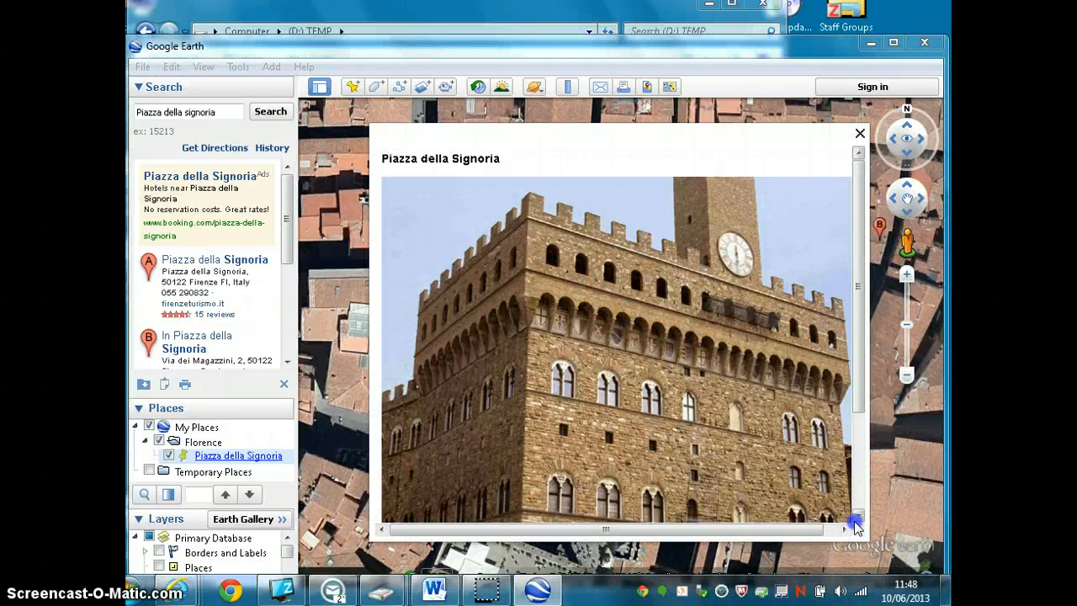
left_click_drag(858, 396, 859, 476)
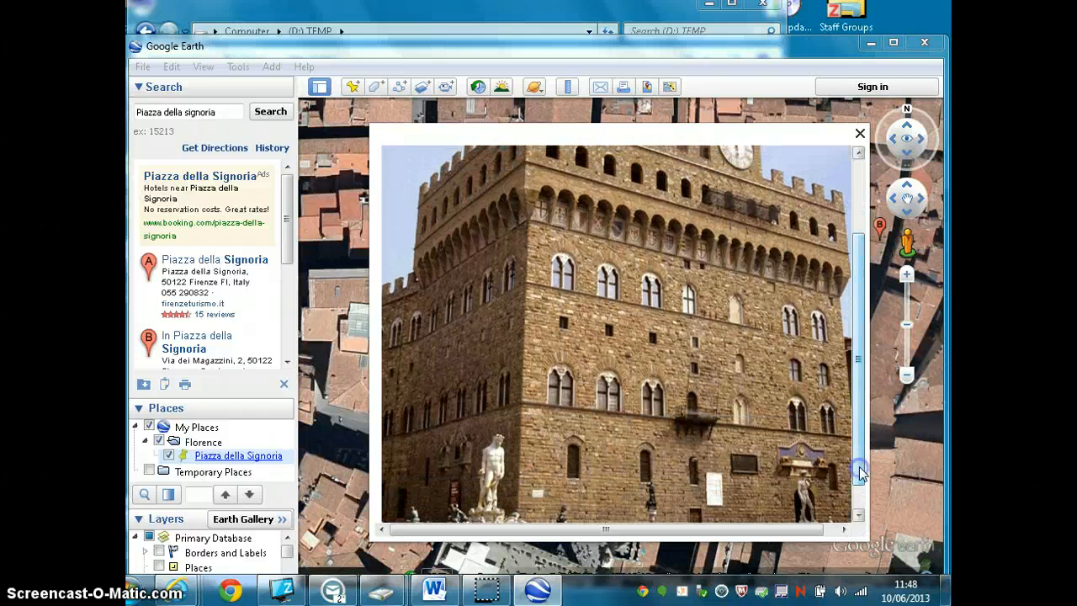
left_click(859, 133)
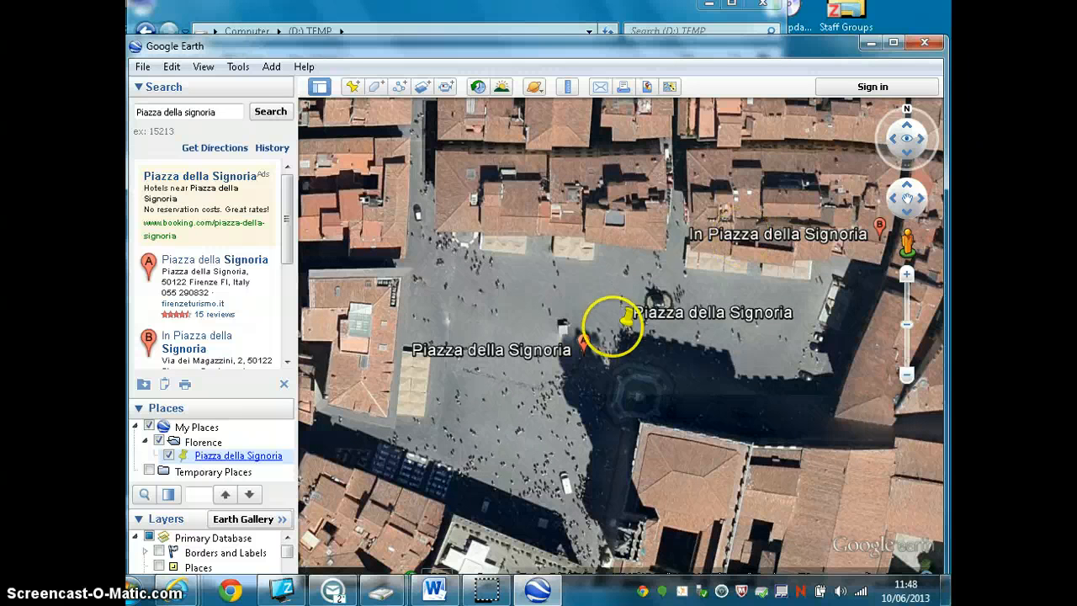
- Store the current map view as the Piazza della Signoria placemark's snapshot view
right_click(636, 324)
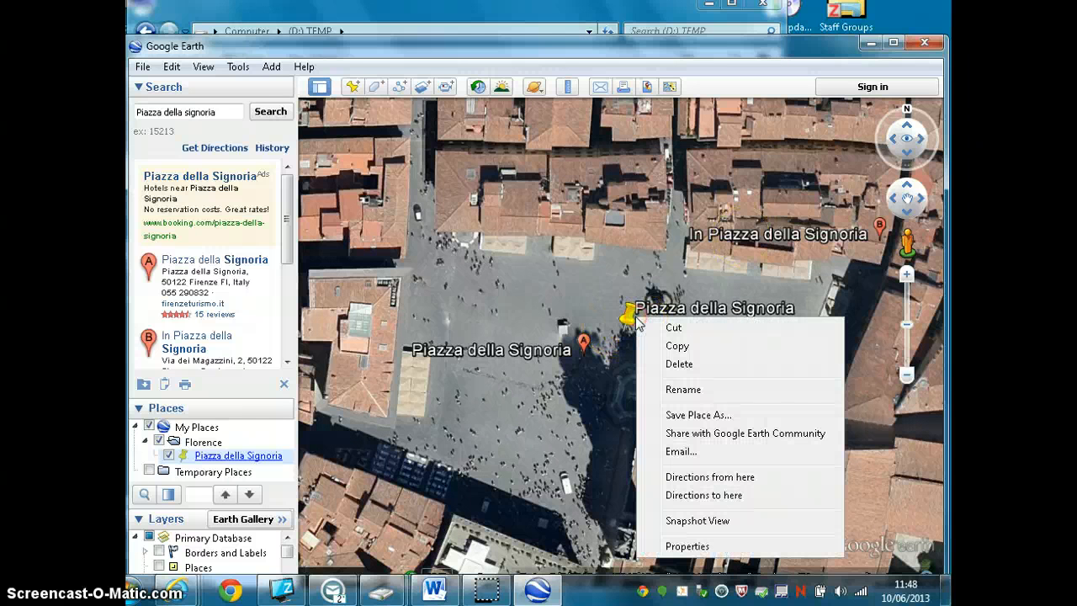
left_click(670, 521)
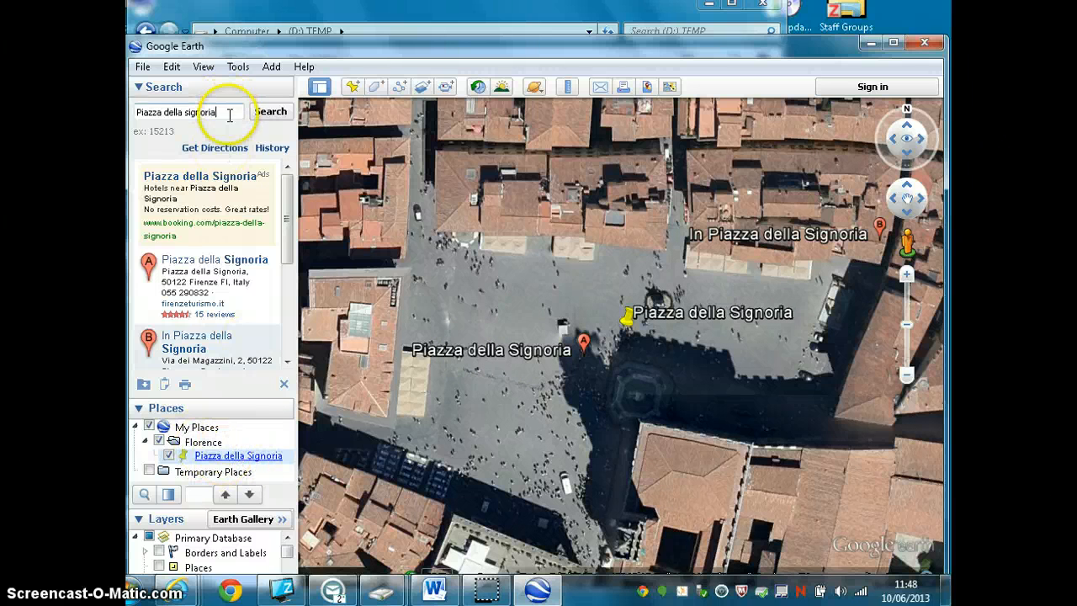
- Search for Piazza del Duomo in Florence, choosing the Florence suggestion, and get a close view of the cathedral
left_click_drag(228, 110, 135, 112)
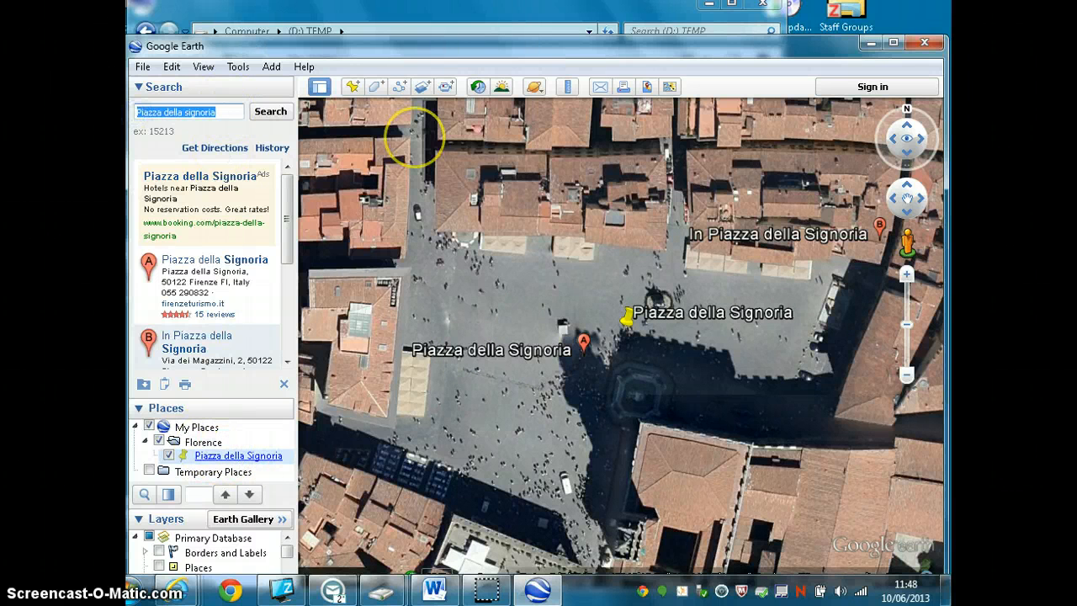
type("PIAZZ")
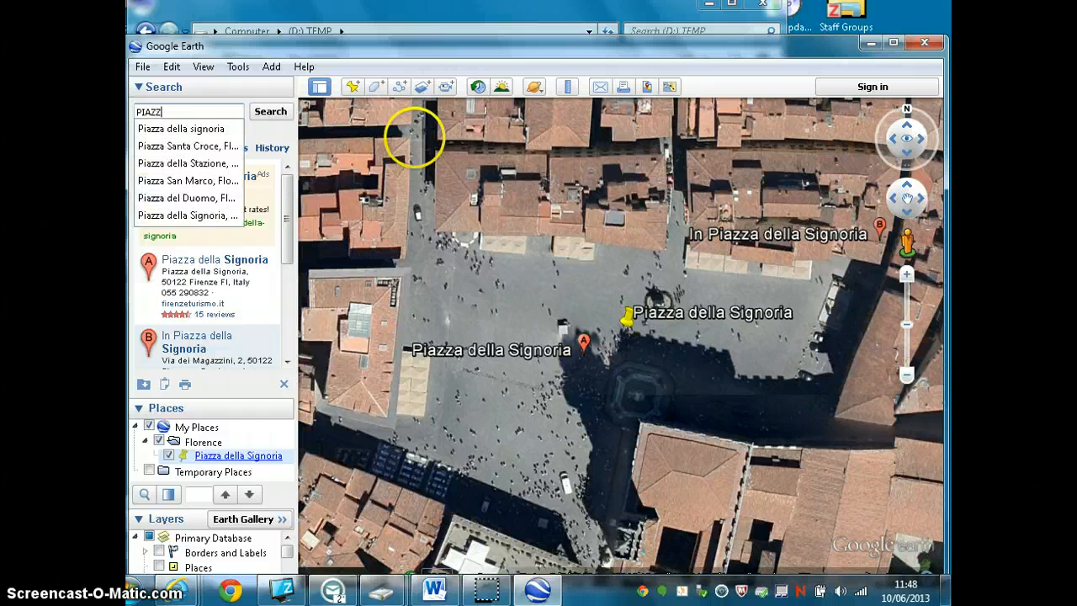
type("A DEL ")
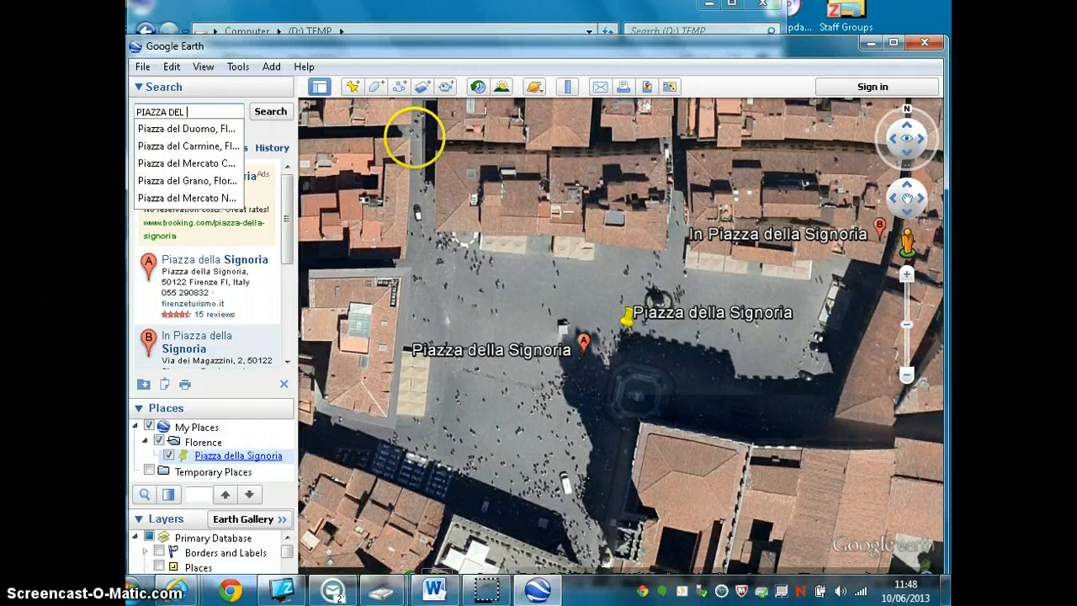
type("dUOMO")
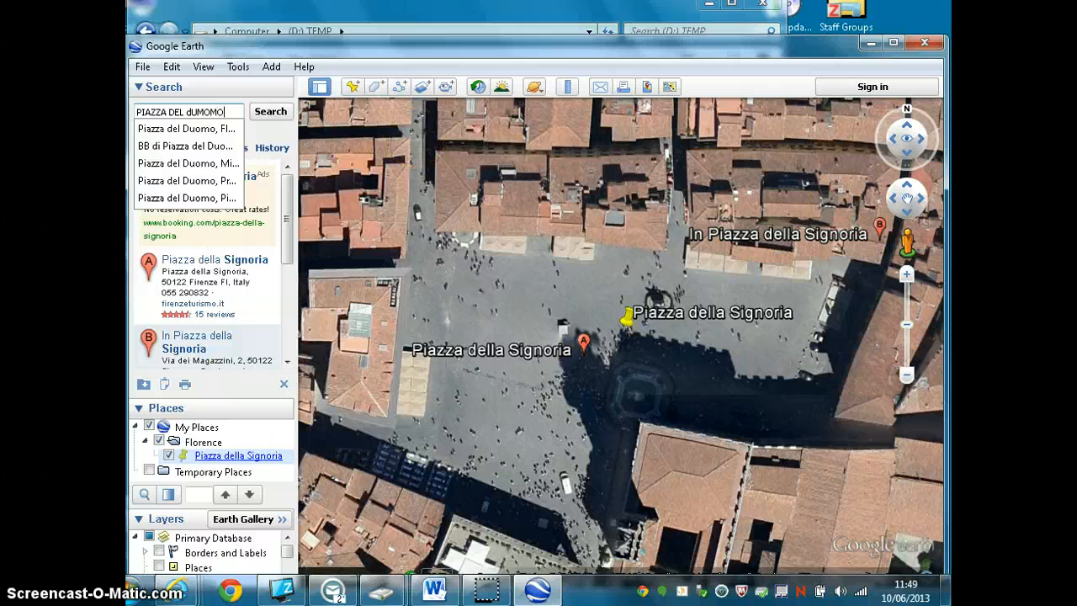
key("Down")
left_click(271, 111)
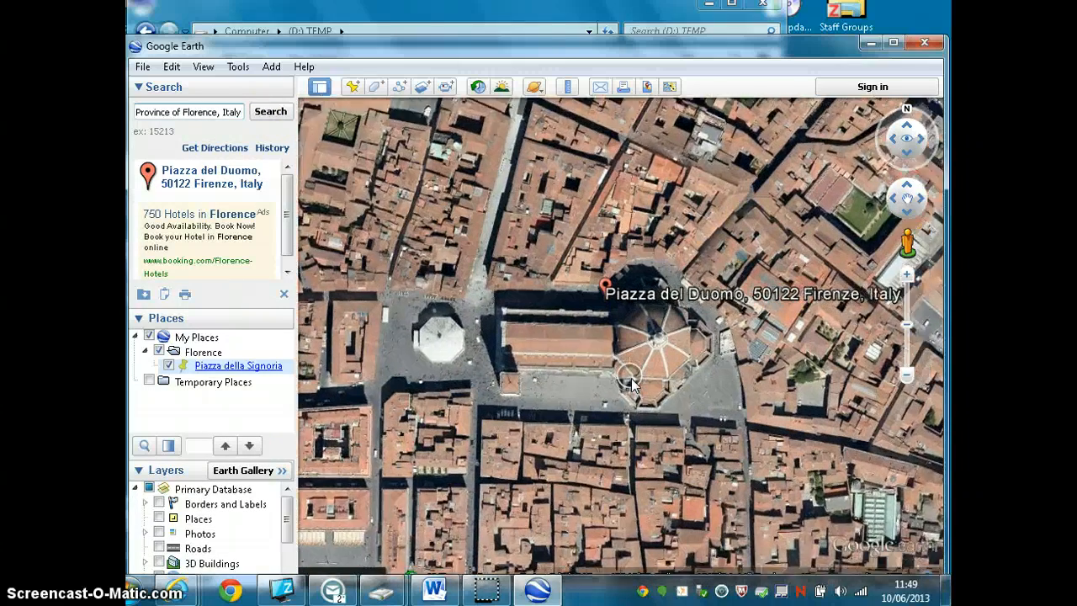
scroll(631, 384, "up", 2)
scroll(632, 385, "up", 1)
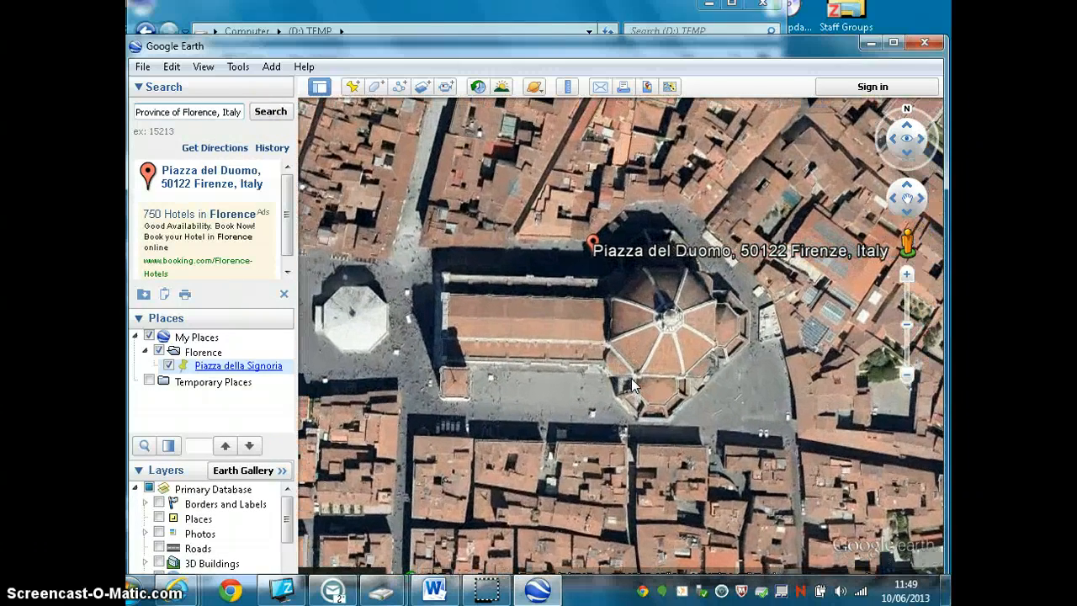
left_click(547, 316)
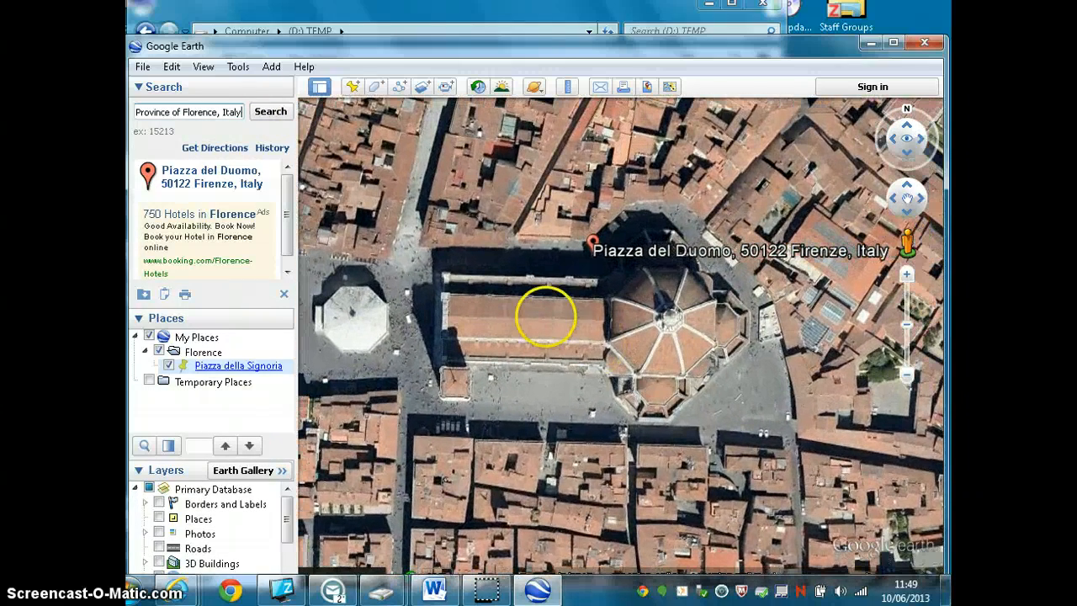
- Create a new placemark at the cathedral and name it "Piazza del Duomo"
left_click(351, 86)
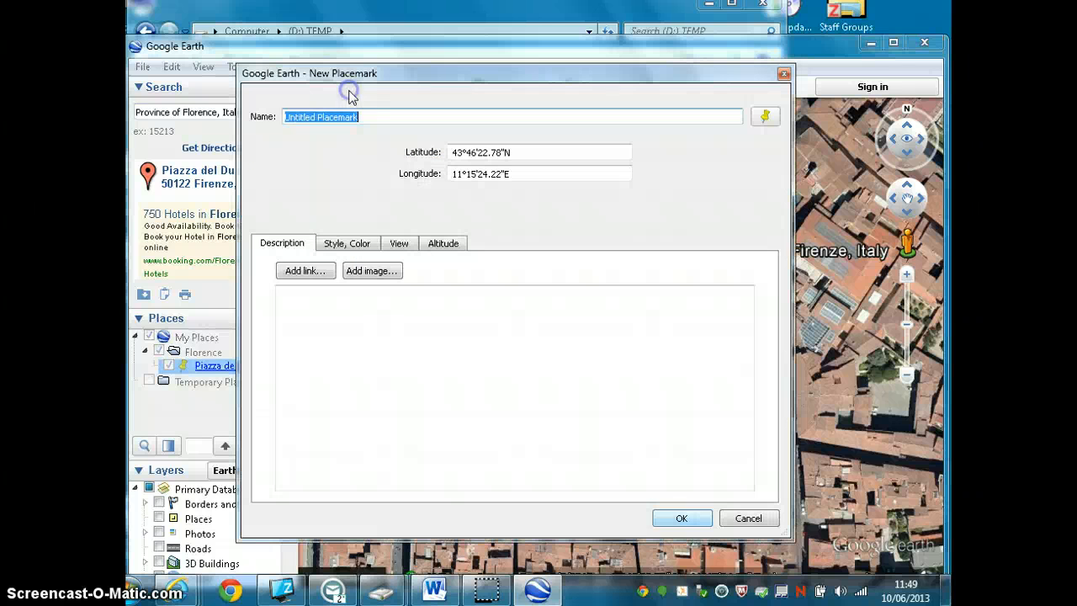
left_click_drag(360, 117, 280, 117)
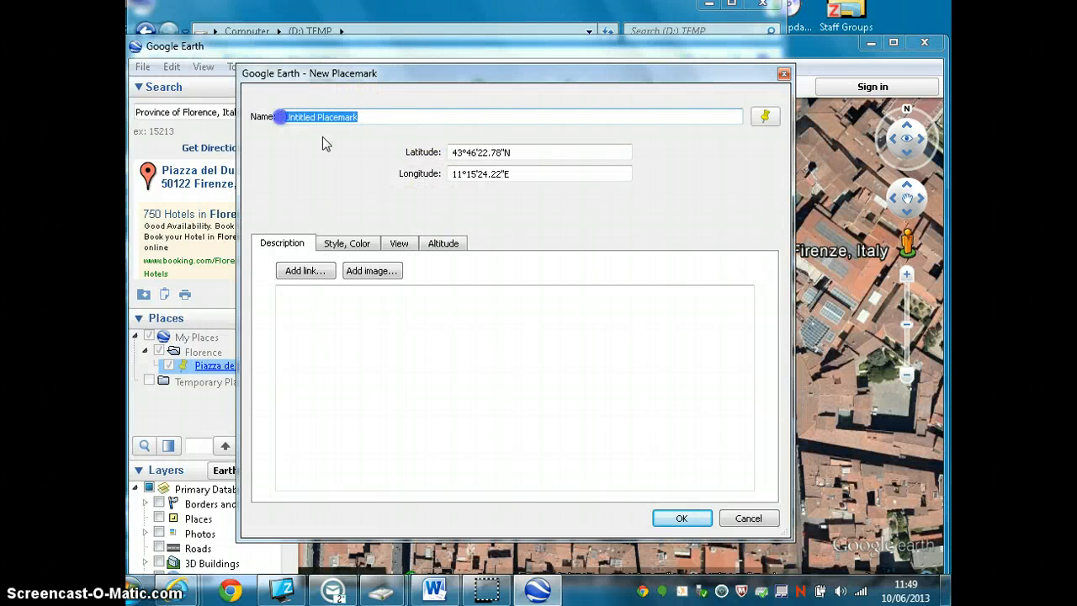
type("pl")
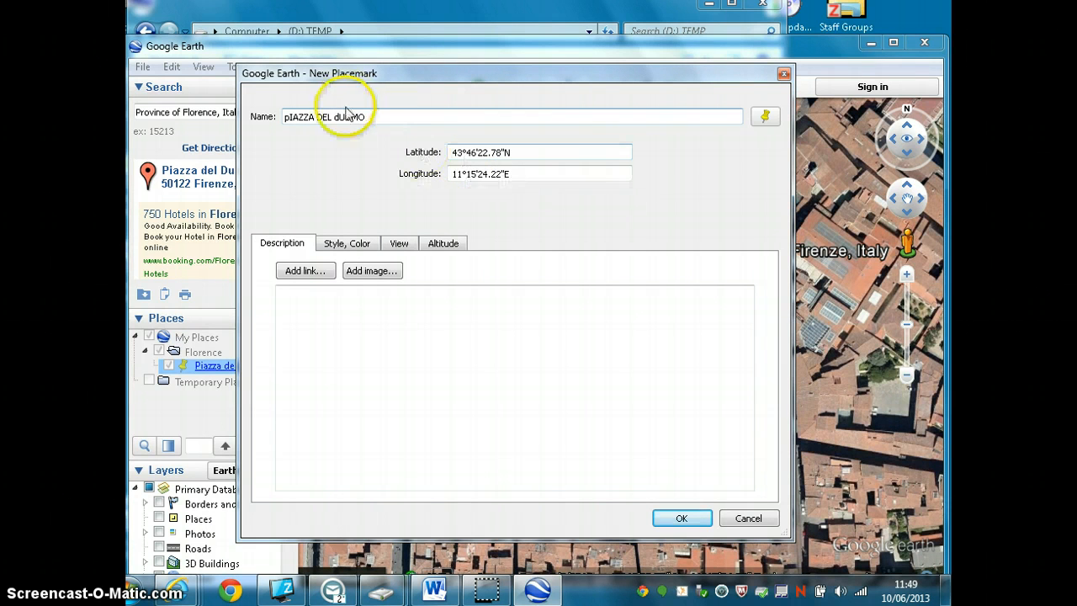
left_click_drag(361, 116, 262, 114)
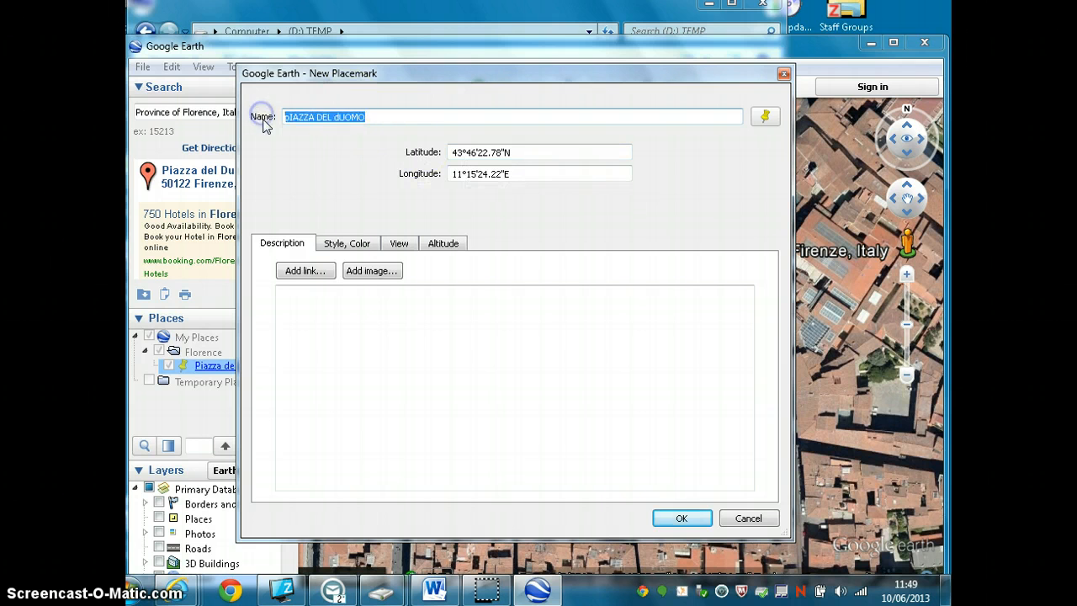
type("Piazza del Duomo")
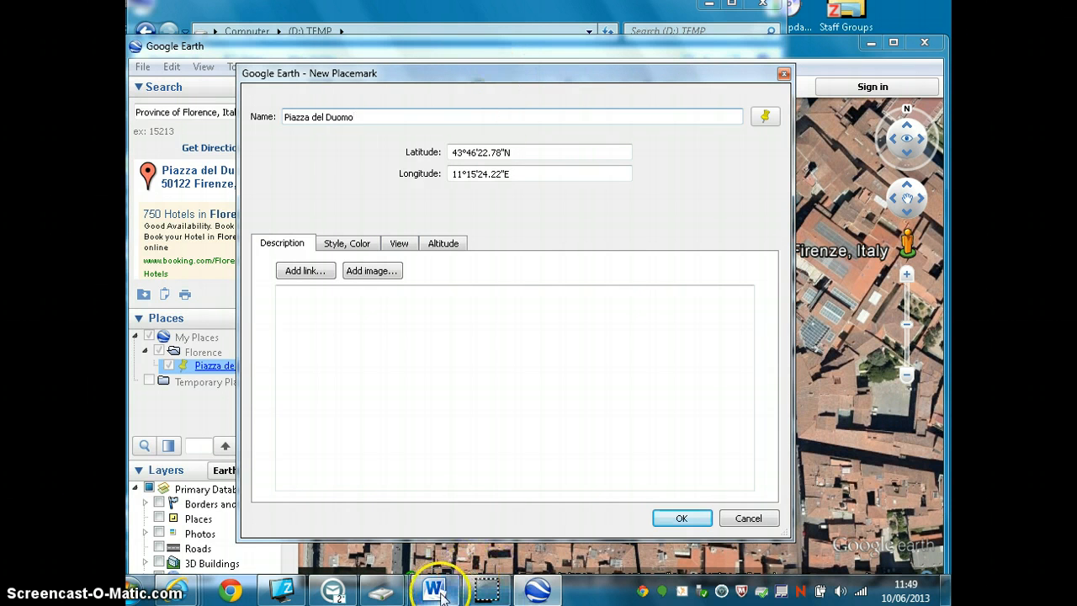
- Enter "Click here" as the placemark description and switch to the Word instructions to copy the italyguides.it dome of Brunelleschi link
mouse_move(441, 594)
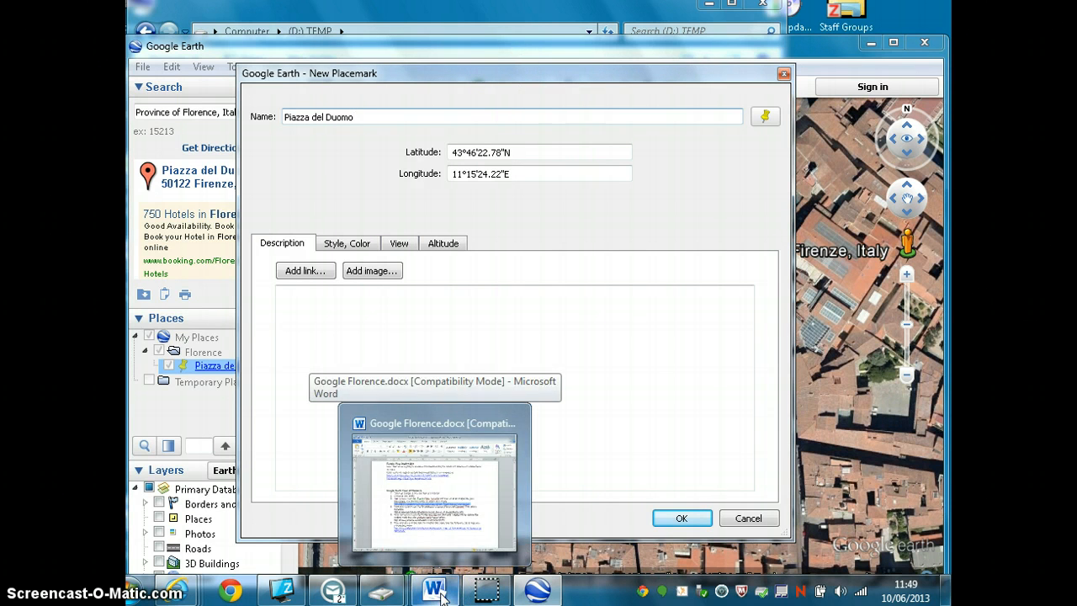
left_click(302, 309)
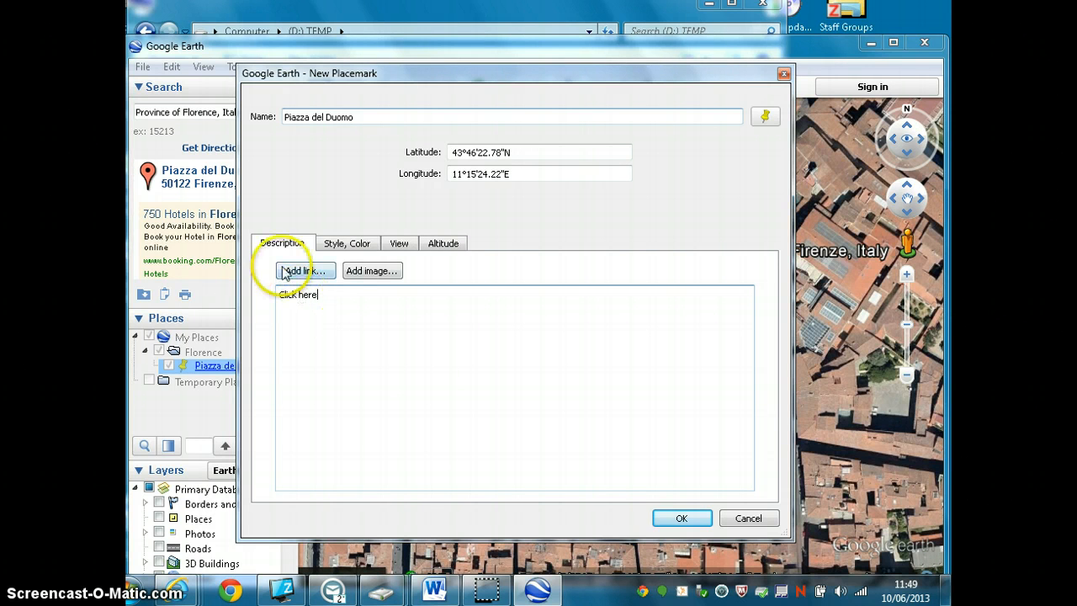
left_click(434, 591)
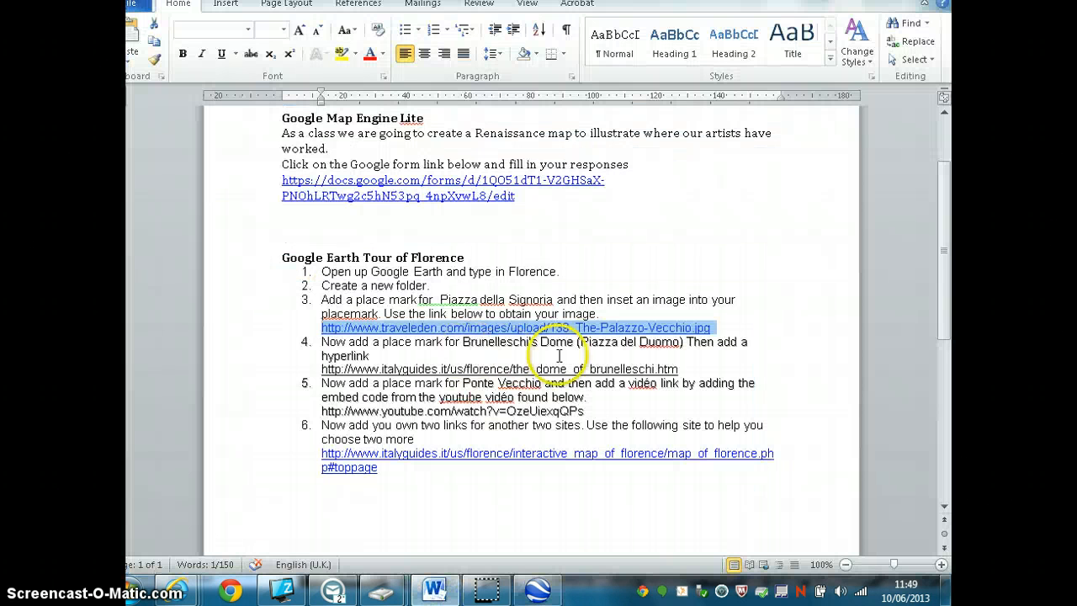
left_click_drag(680, 369, 374, 370)
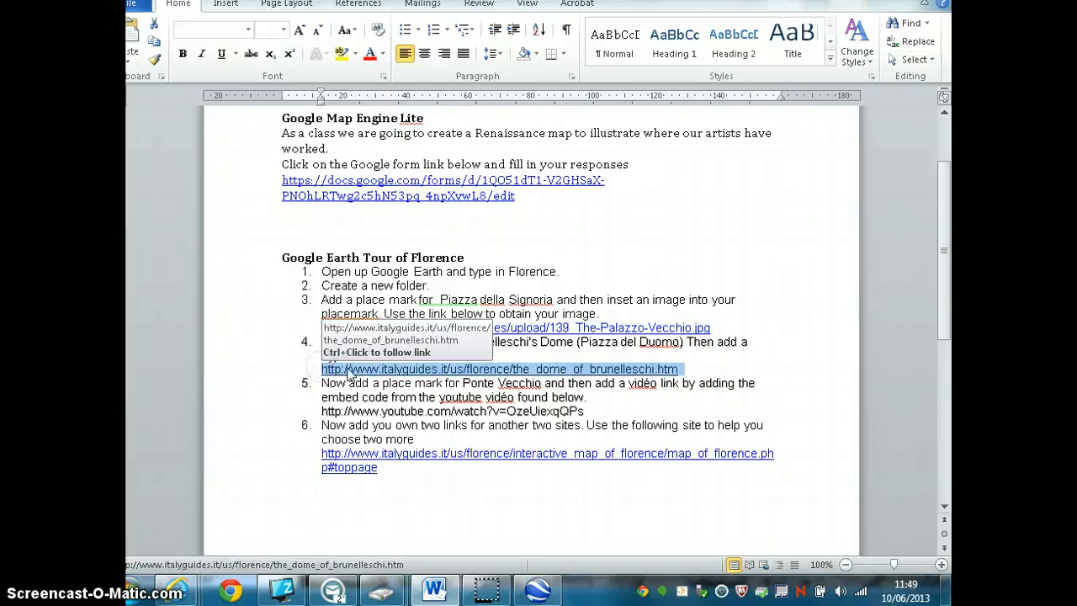
right_click(347, 370)
left_click(418, 119)
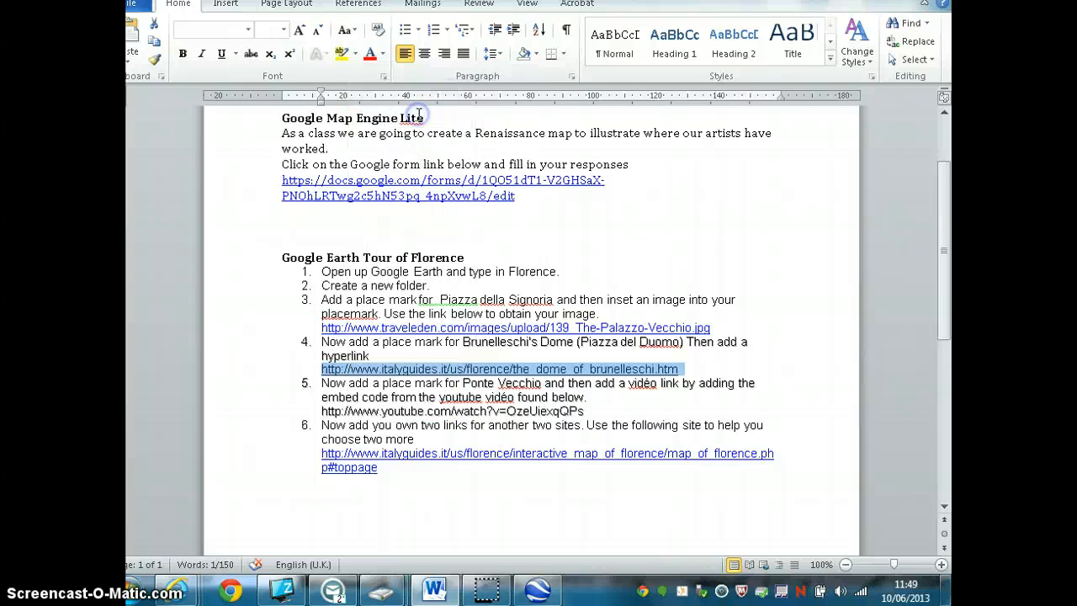
- Return to Google Earth, turn the "Click here" text into a hyperlink to the copied address and save the placemark
left_click(870, 0)
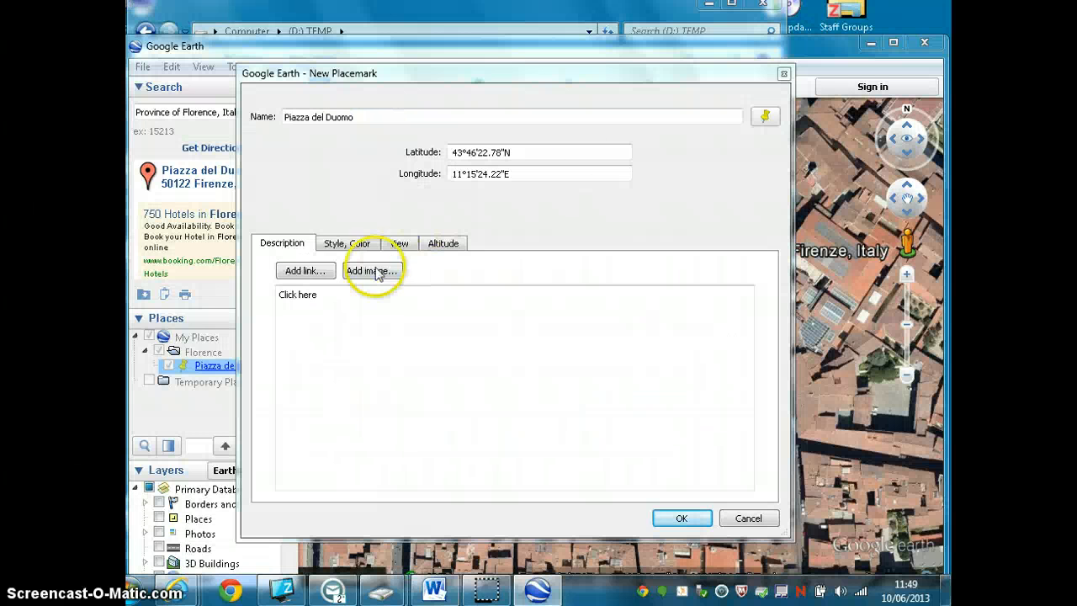
double_click(306, 294)
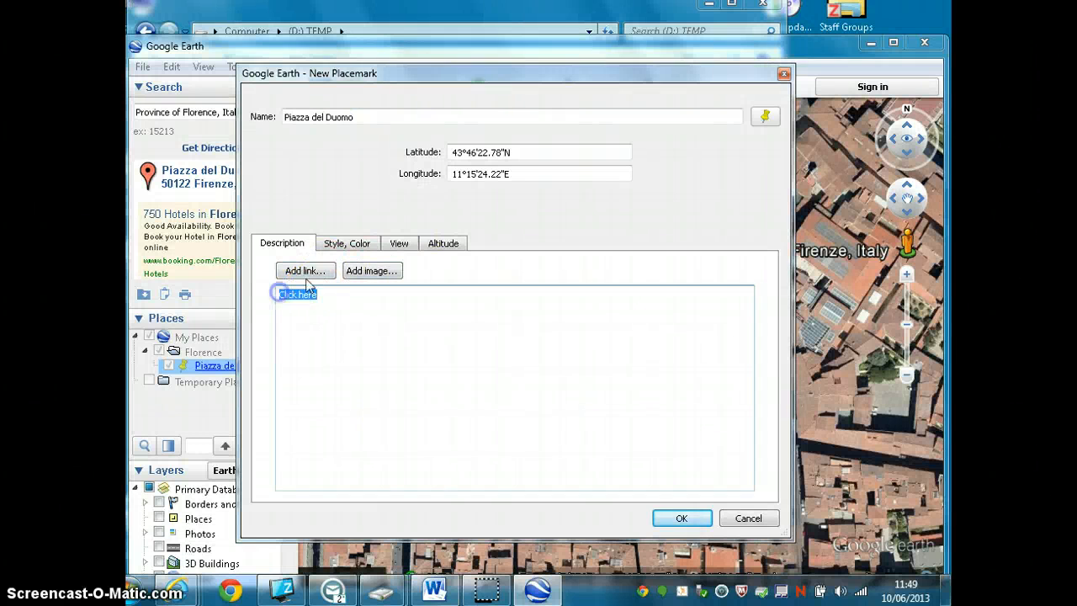
left_click(302, 271)
right_click(345, 295)
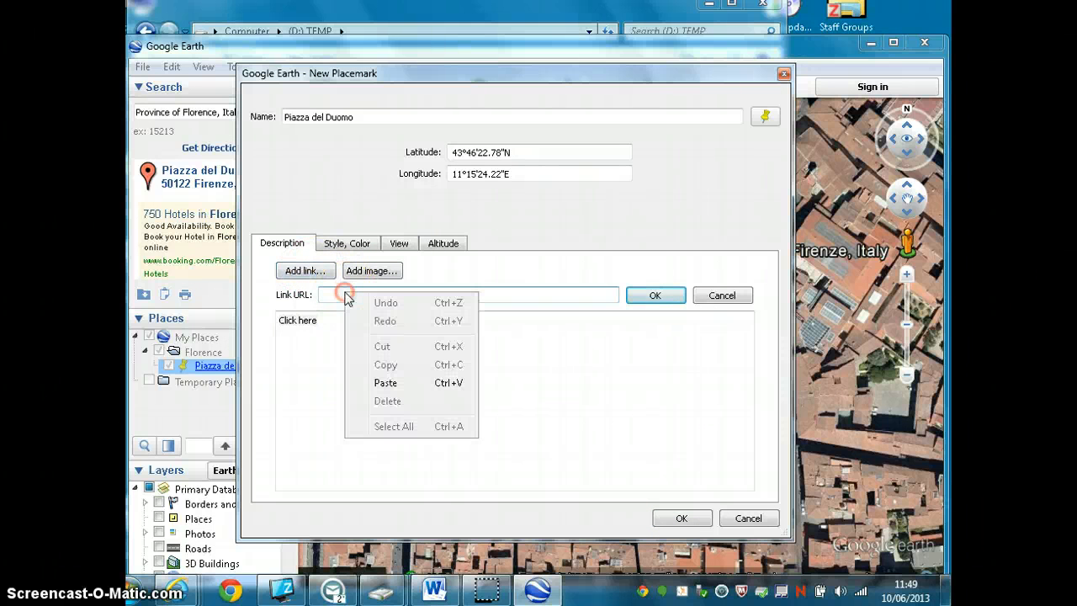
left_click(385, 382)
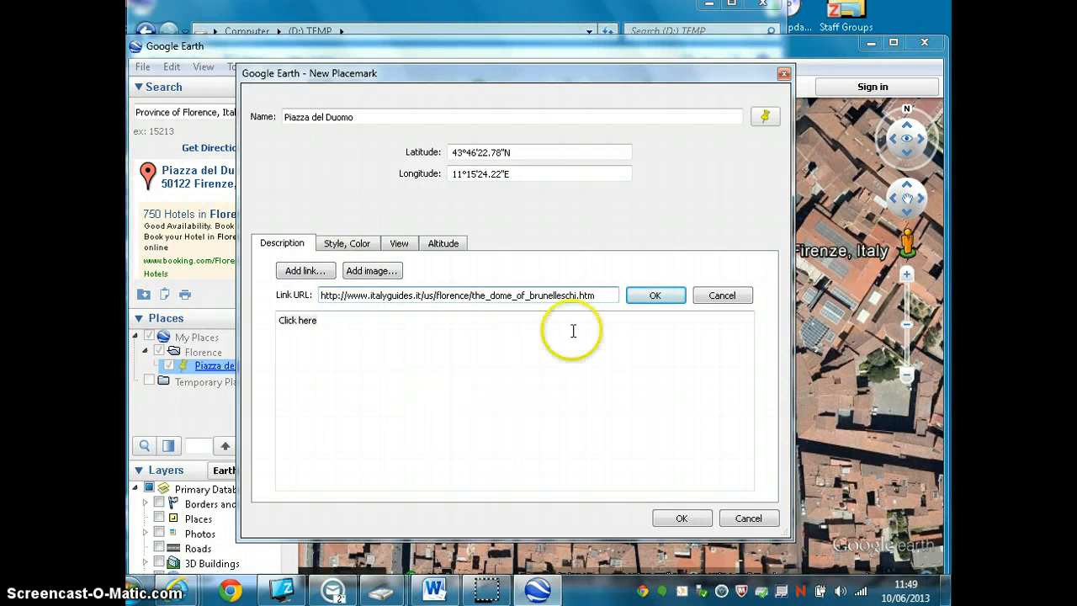
left_click(661, 298)
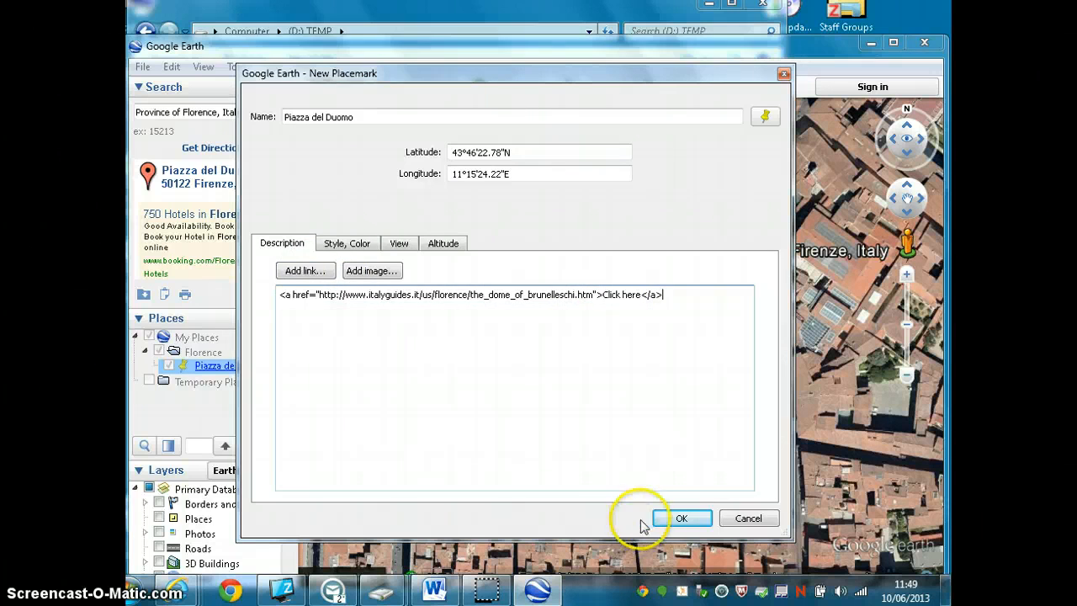
left_click(673, 516)
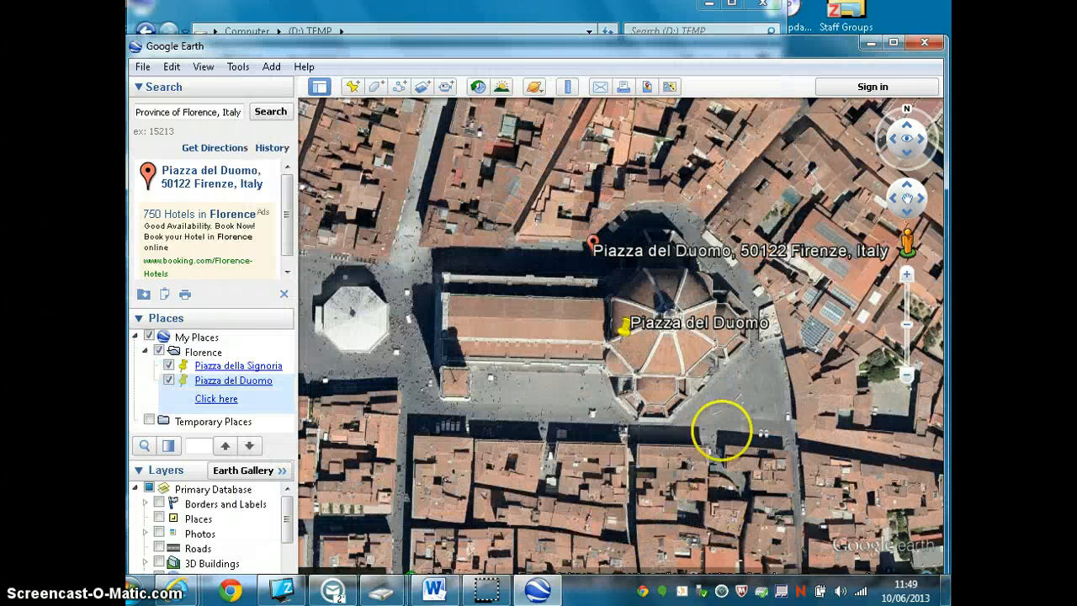
- Test the "Click here" link in the Piazza del Duomo balloon, look over the web page, close it and return to the map
left_click(623, 329)
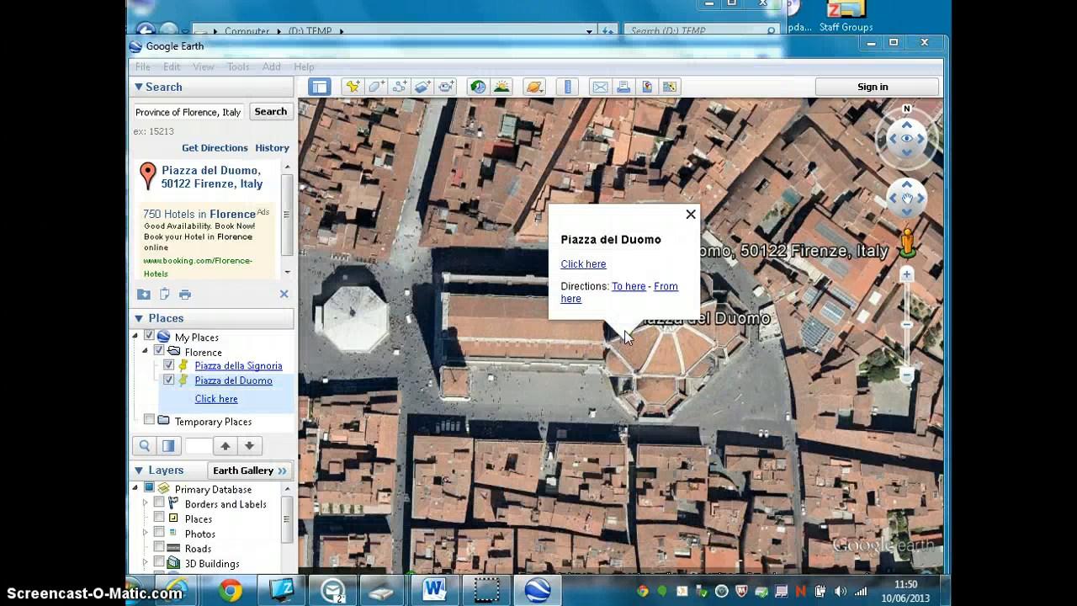
left_click(589, 265)
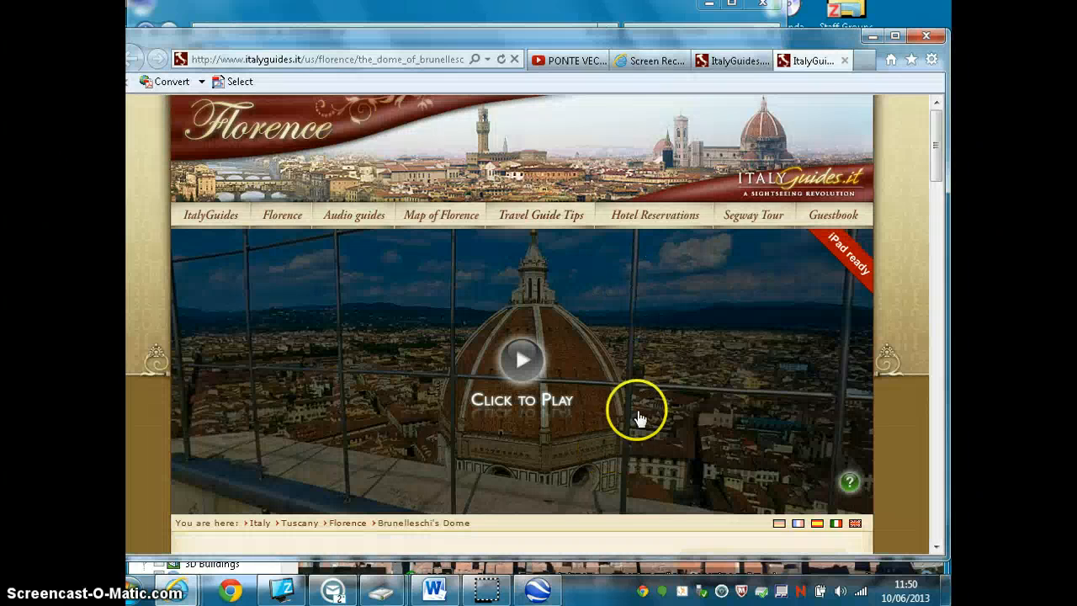
scroll(636, 414, "down", 6)
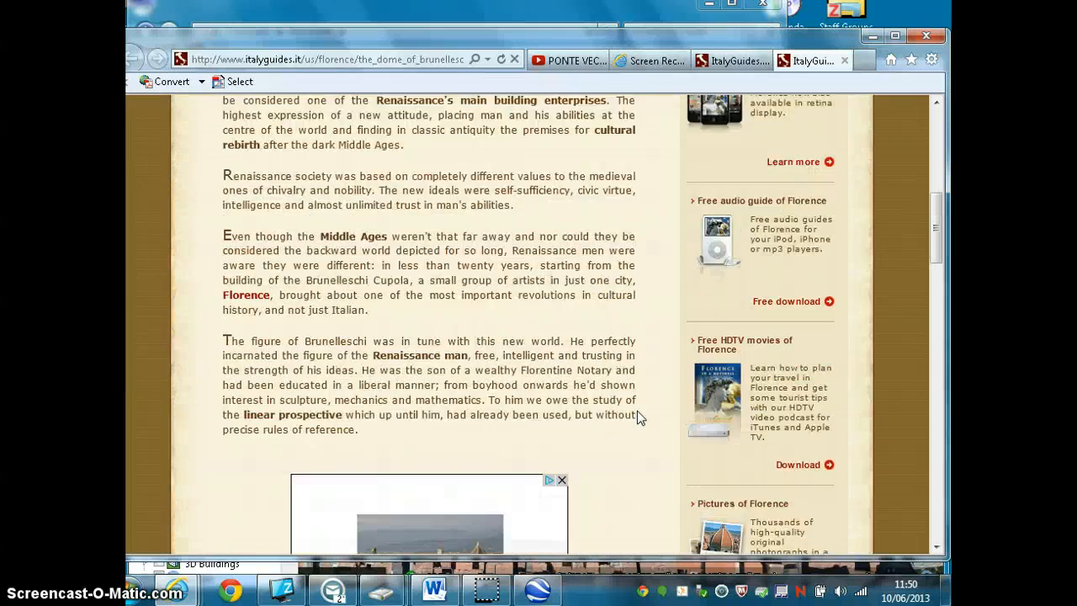
scroll(637, 414, "up", 2)
scroll(637, 411, "up", 5)
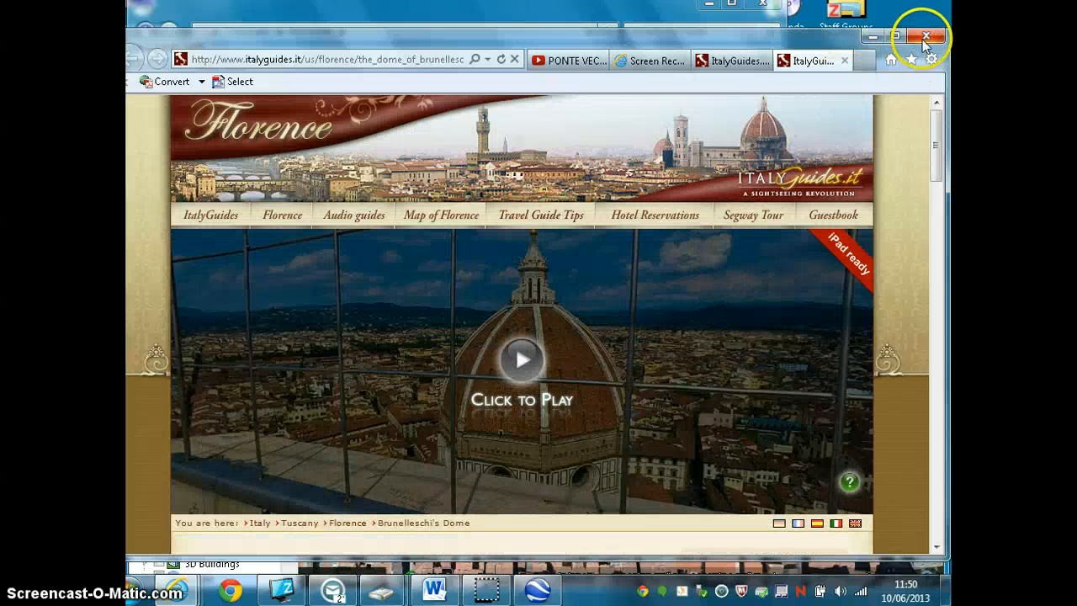
left_click(847, 61)
left_click(872, 36)
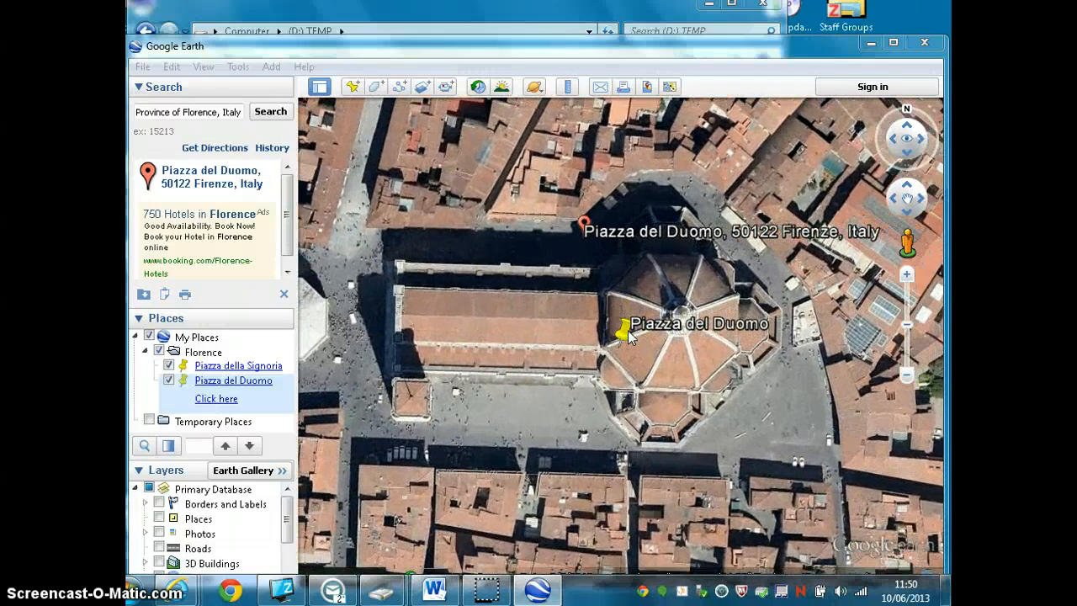
- Store the current map view as the Piazza del Duomo placemark's snapshot view
right_click(627, 338)
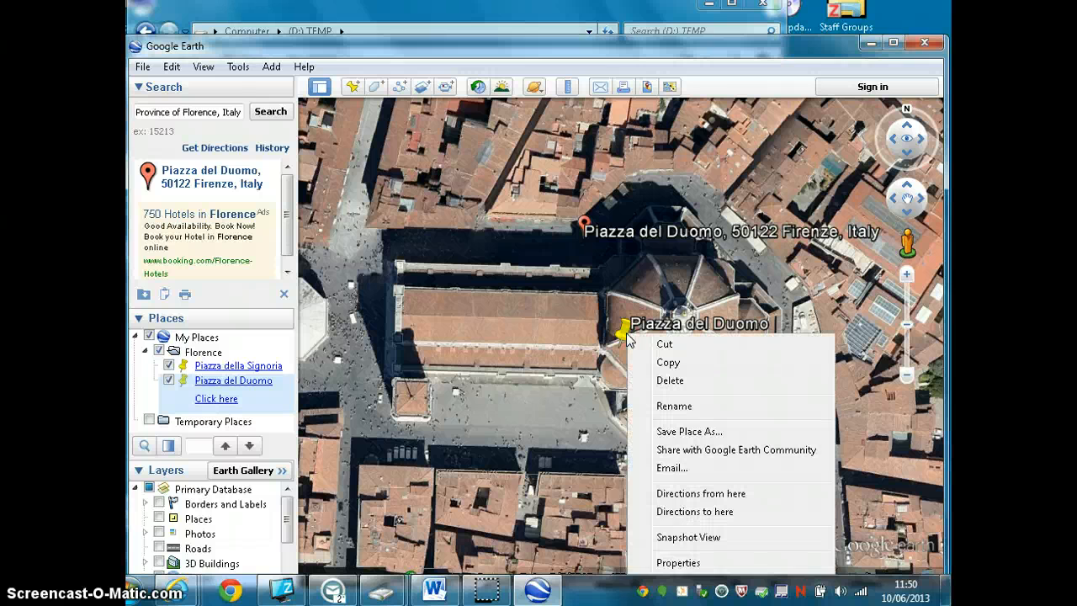
left_click(653, 538)
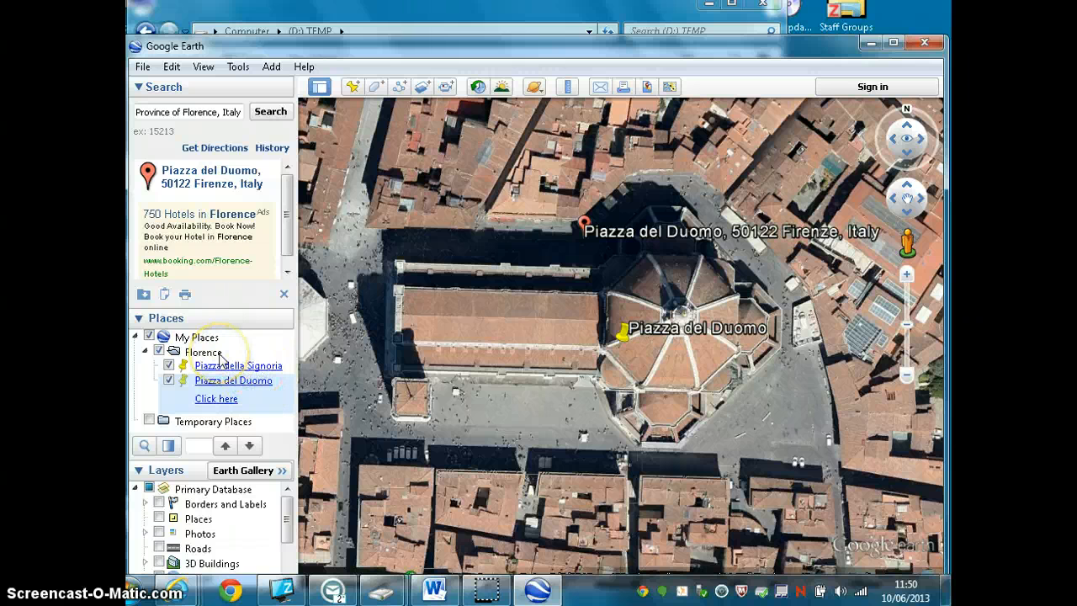
- Replace the previous search with Ponte Vecchio, choosing the suggestion in the Province of Florence, Italy, and fly to it
left_click(241, 112)
key("BackSpace")
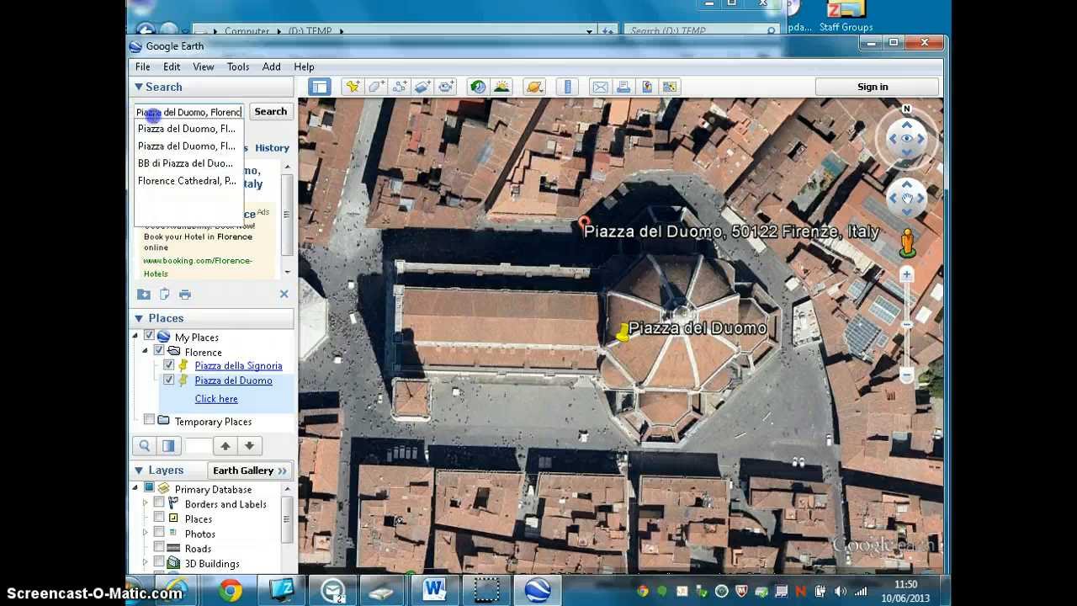
type("Ponte")
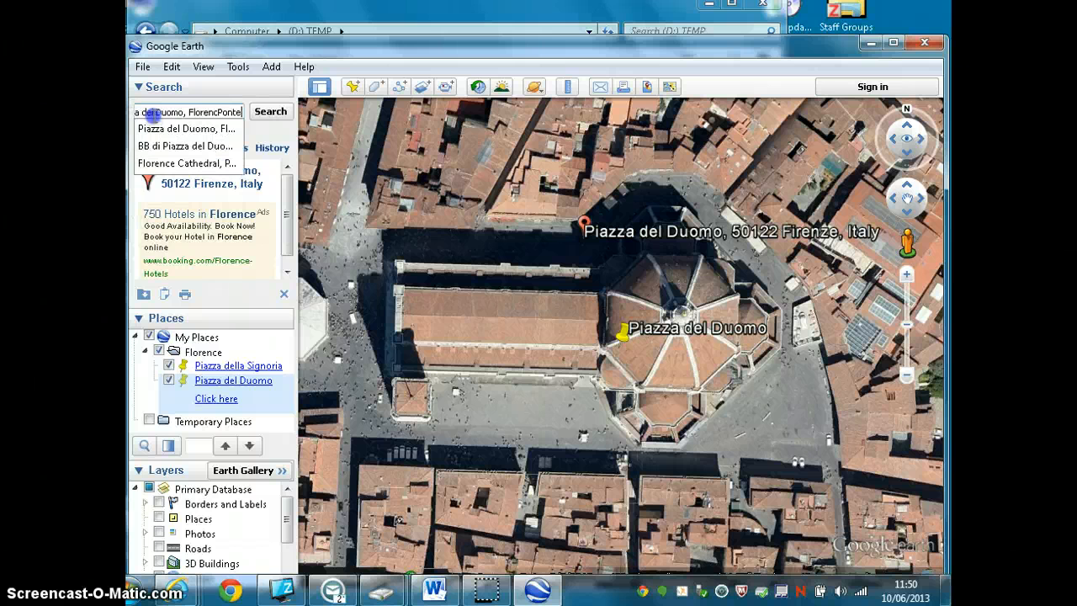
left_click_drag(244, 111, 240, 112)
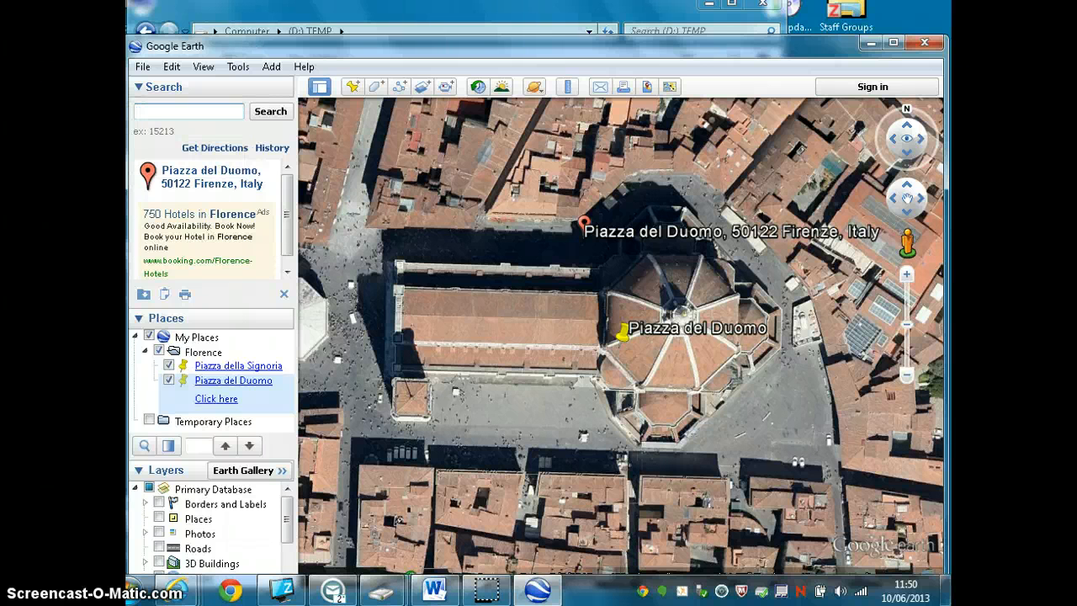
type("Ponte")
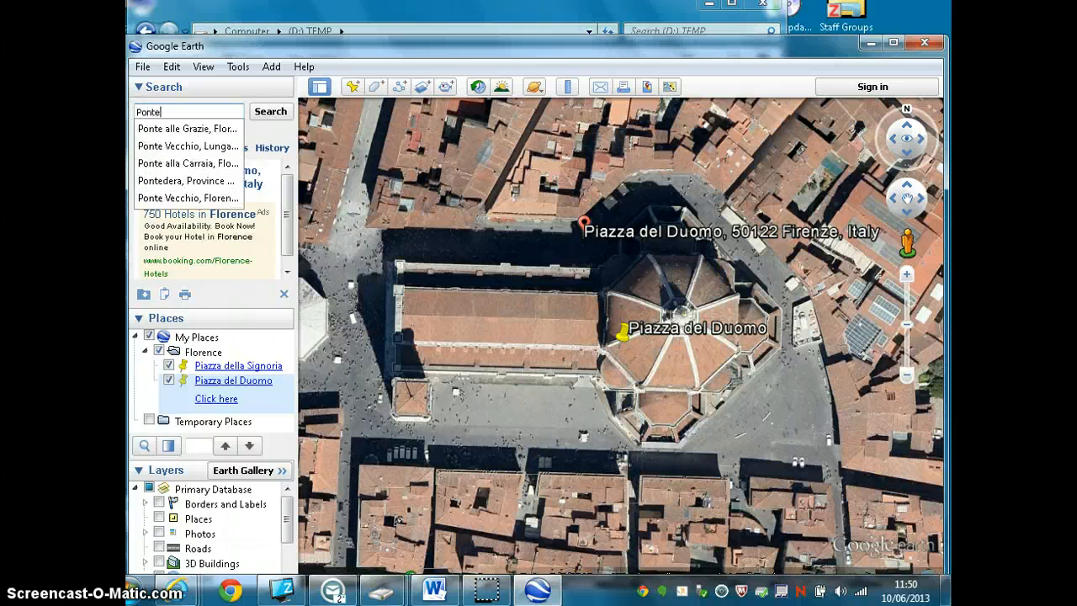
type(" Vecchio")
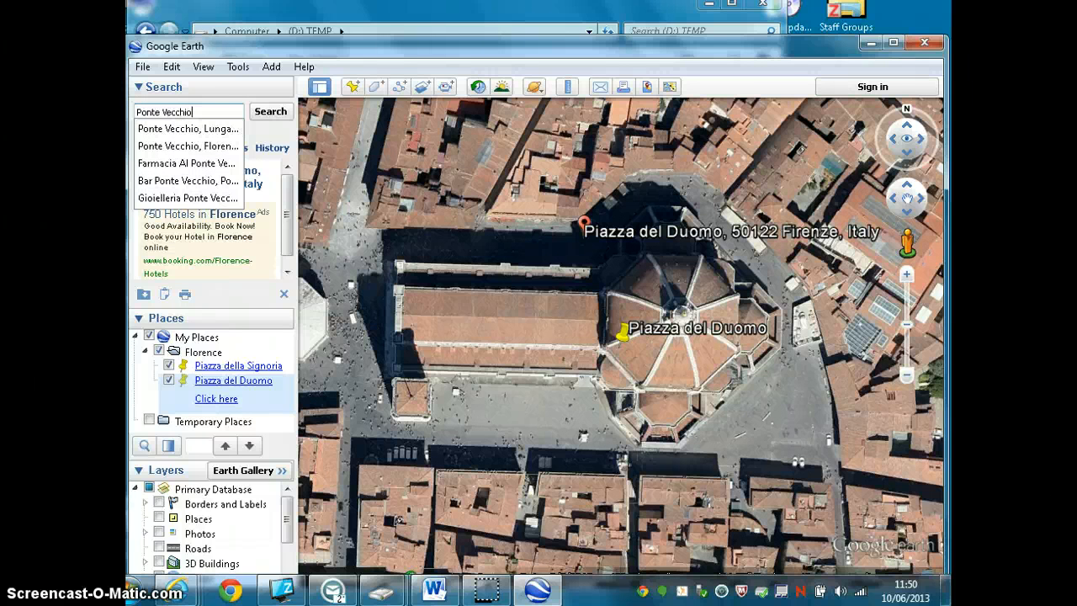
left_click(187, 146)
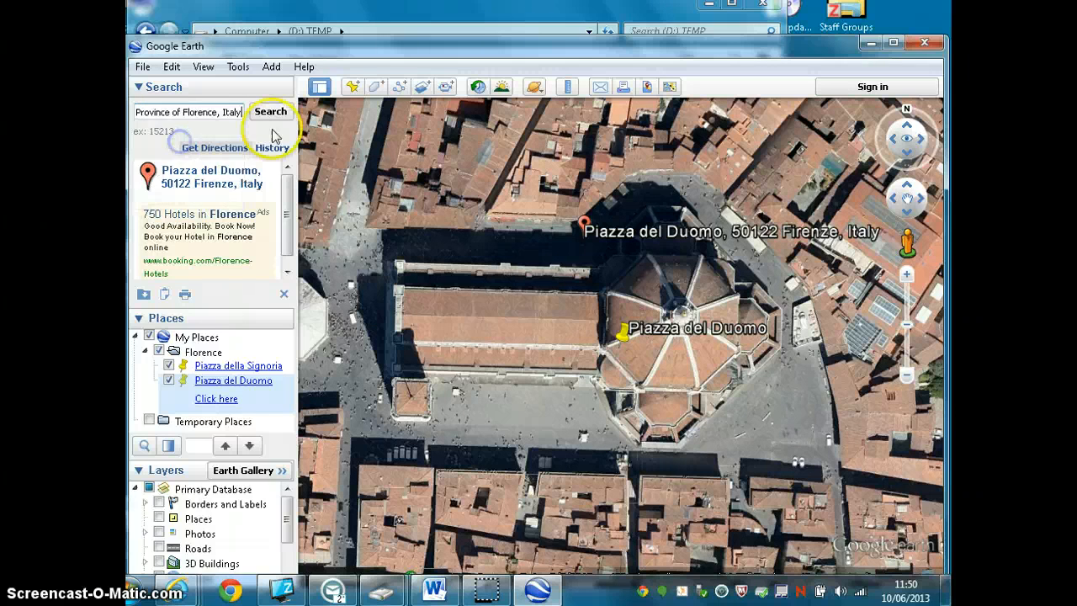
left_click(273, 116)
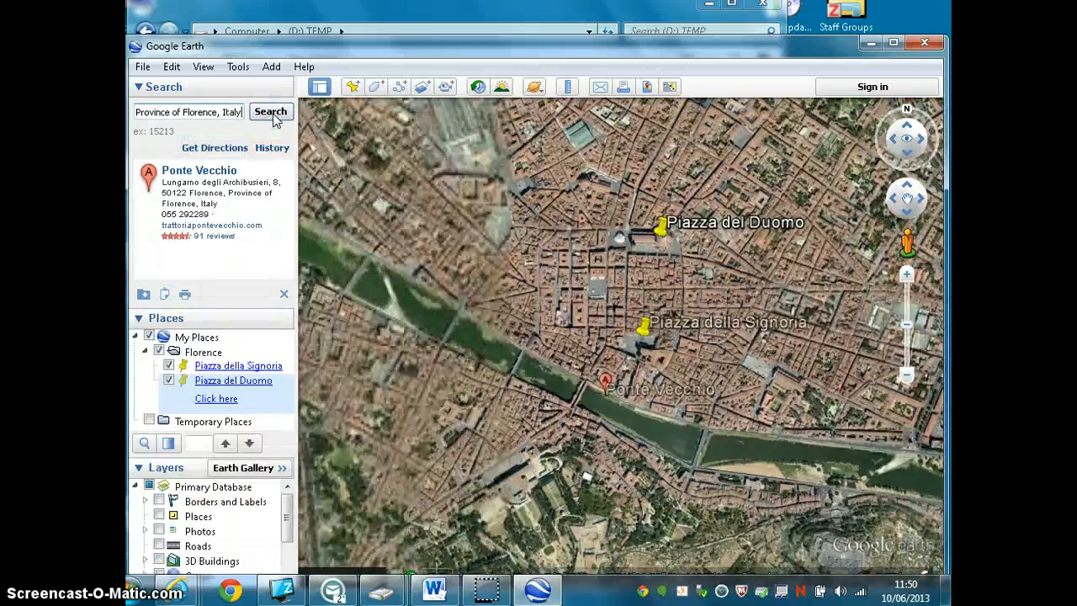
- Enter Street View on the Ponte Vecchio bridge, about midway across the river
scroll(584, 370, "up", 6)
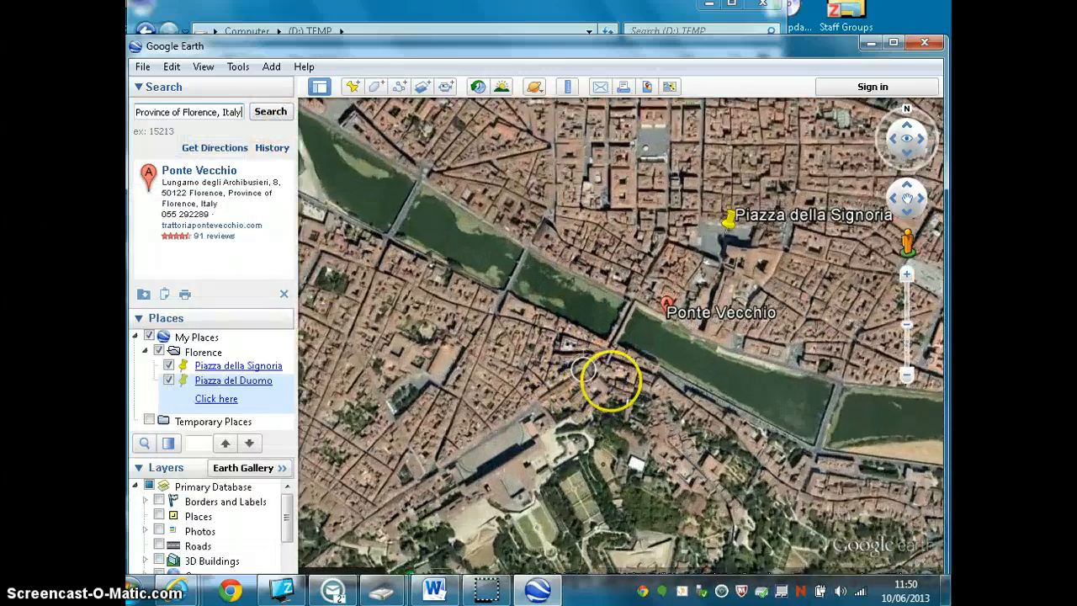
scroll(683, 307, "up", 4)
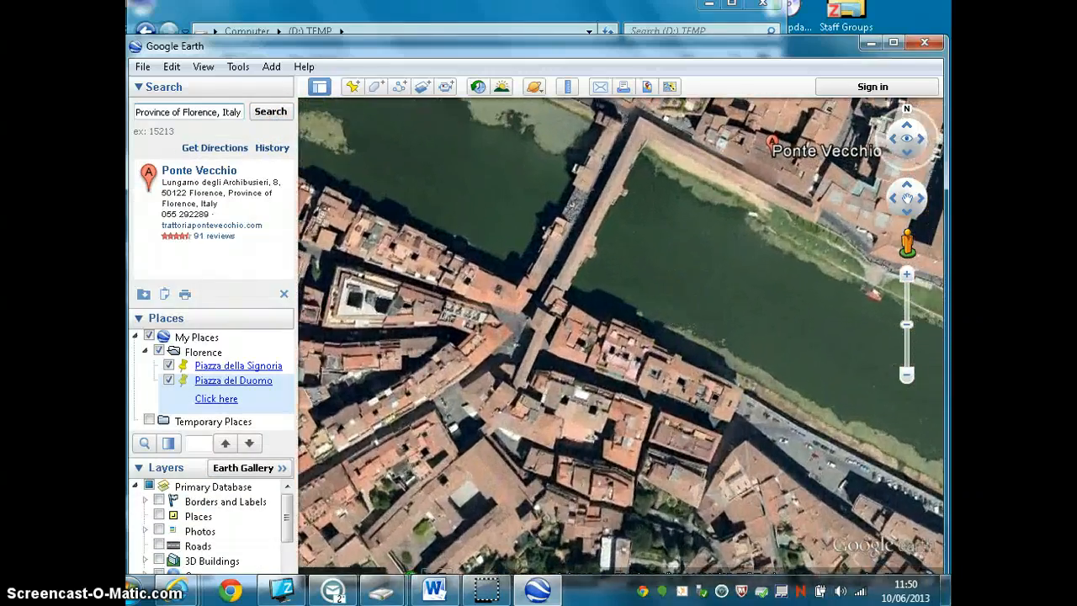
mouse_move(654, 264)
left_mouse_down()
mouse_move(577, 353)
mouse_move(544, 330)
left_mouse_up()
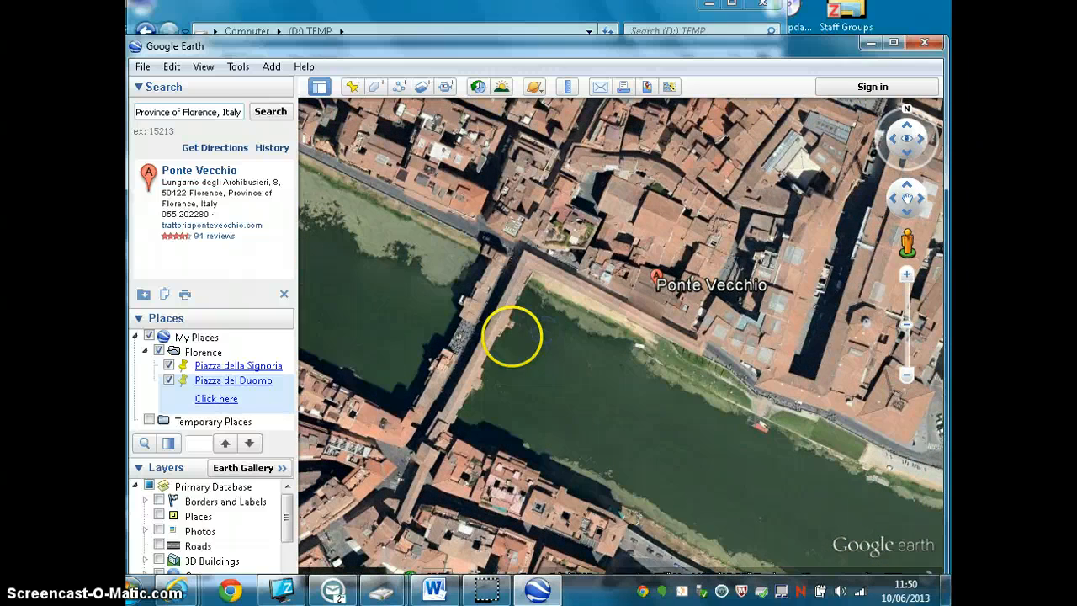
left_click_drag(909, 246, 470, 344)
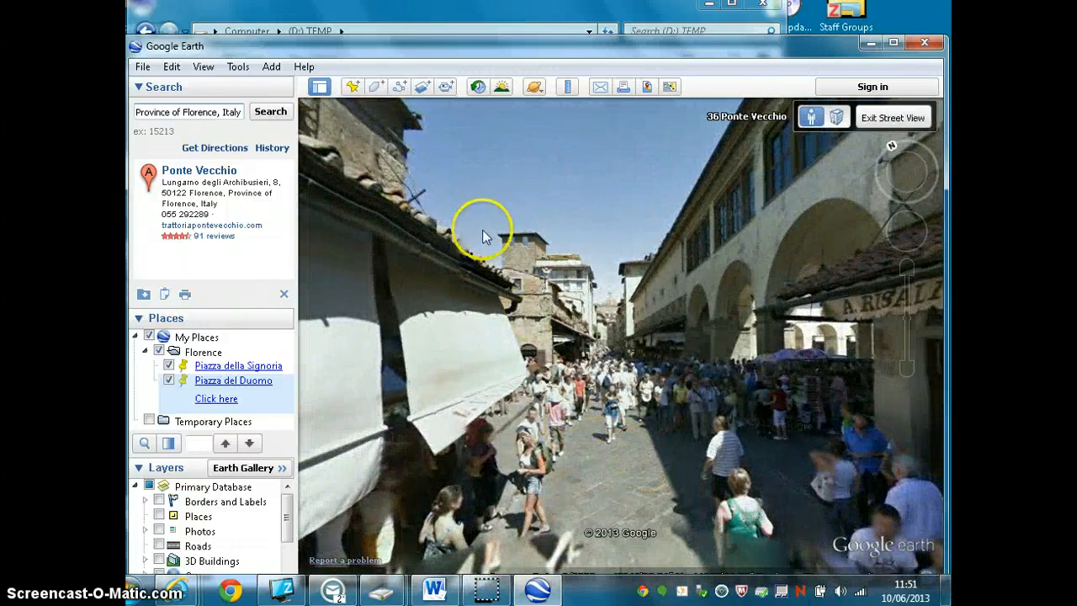
- Add a placemark named Ponte Vecchio and position it among the crowd in the middle of the street
left_click(353, 89)
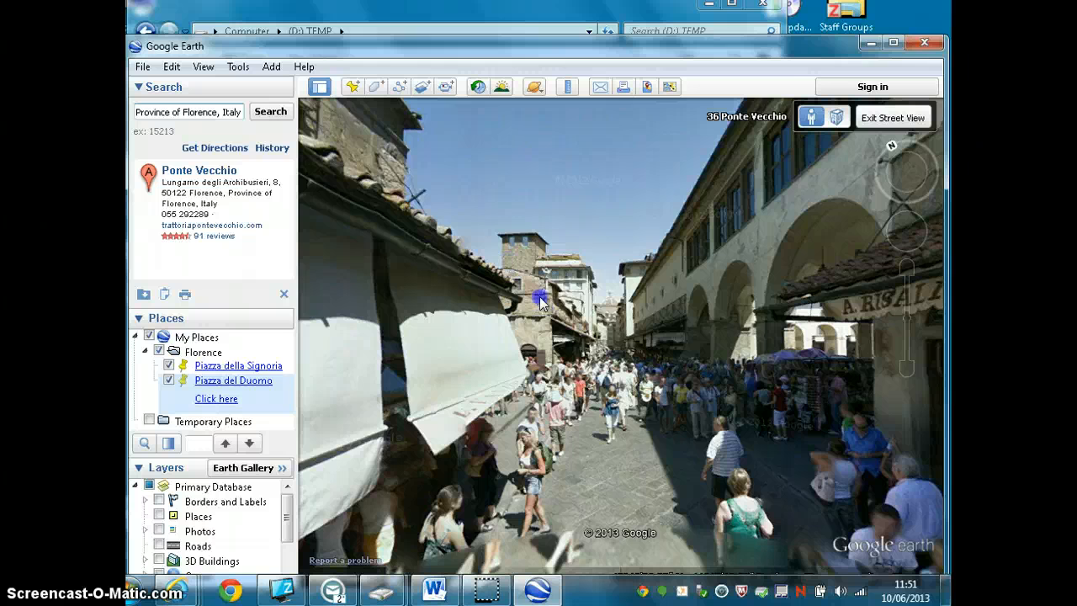
left_click(352, 86)
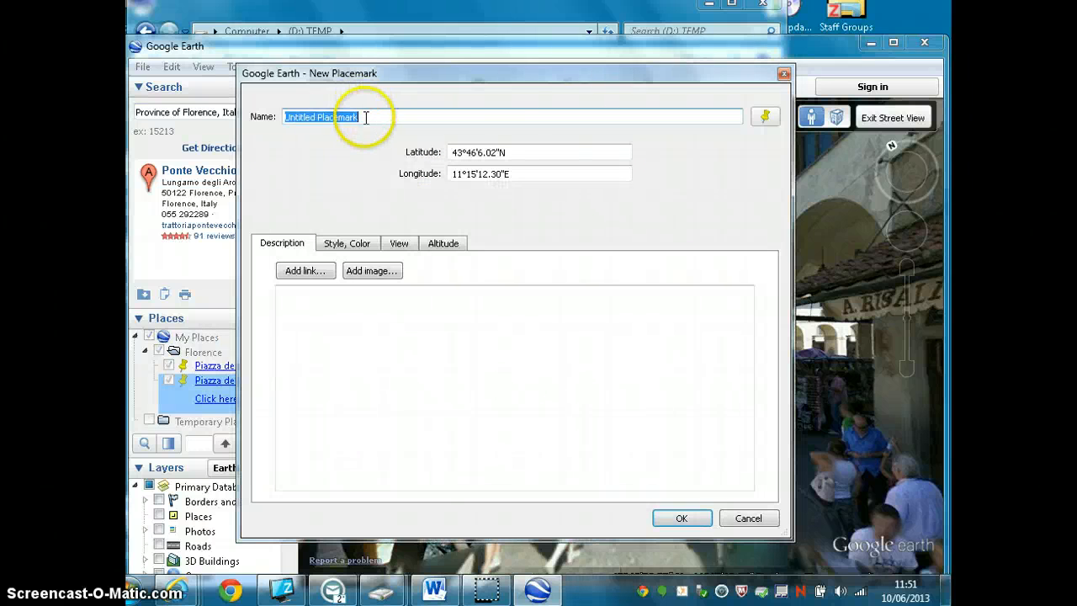
left_click_drag(513, 74, 155, 28)
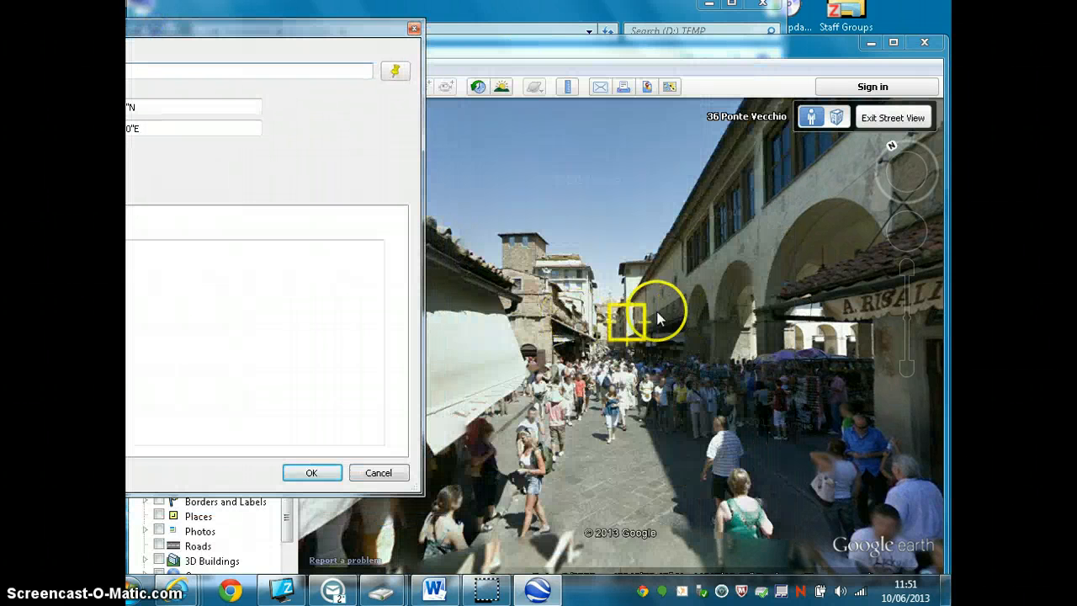
left_click_drag(626, 320, 620, 404)
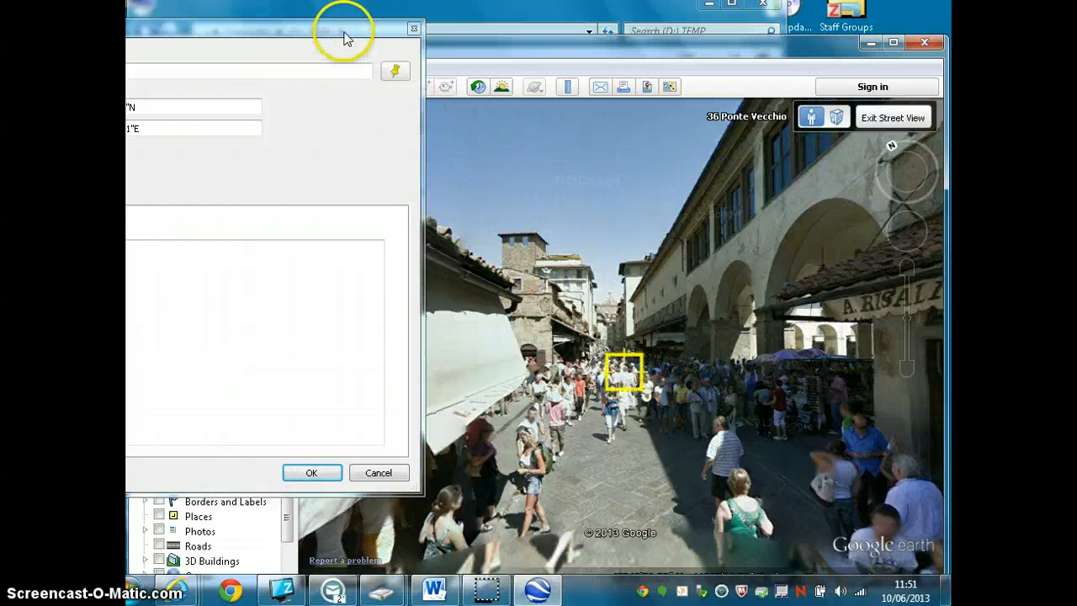
left_click_drag(344, 28, 648, 47)
left_click(300, 95)
left_click_drag(300, 95, 228, 95)
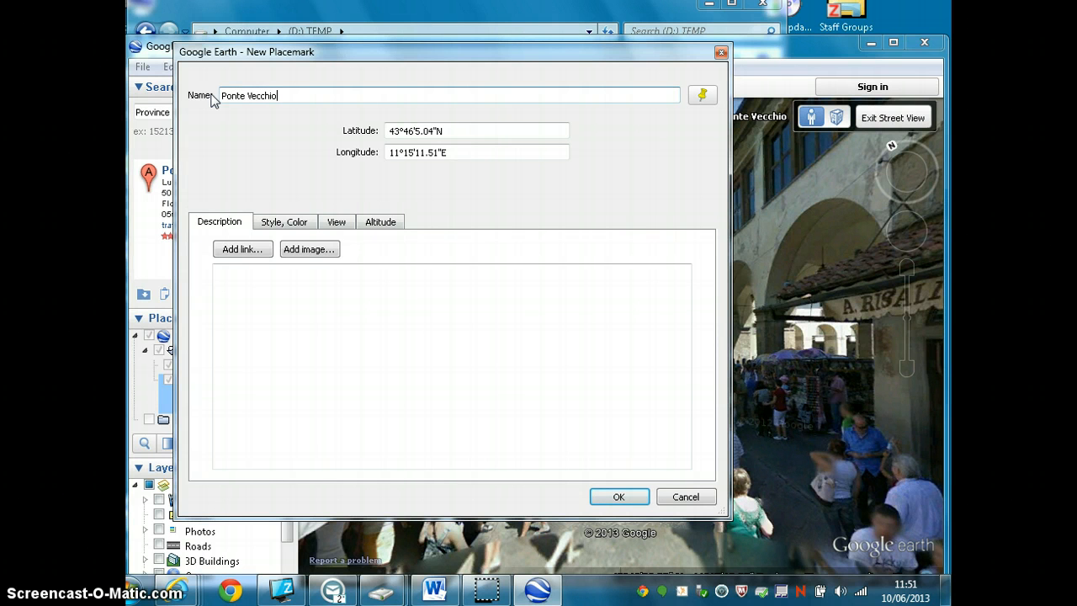
left_click(409, 306)
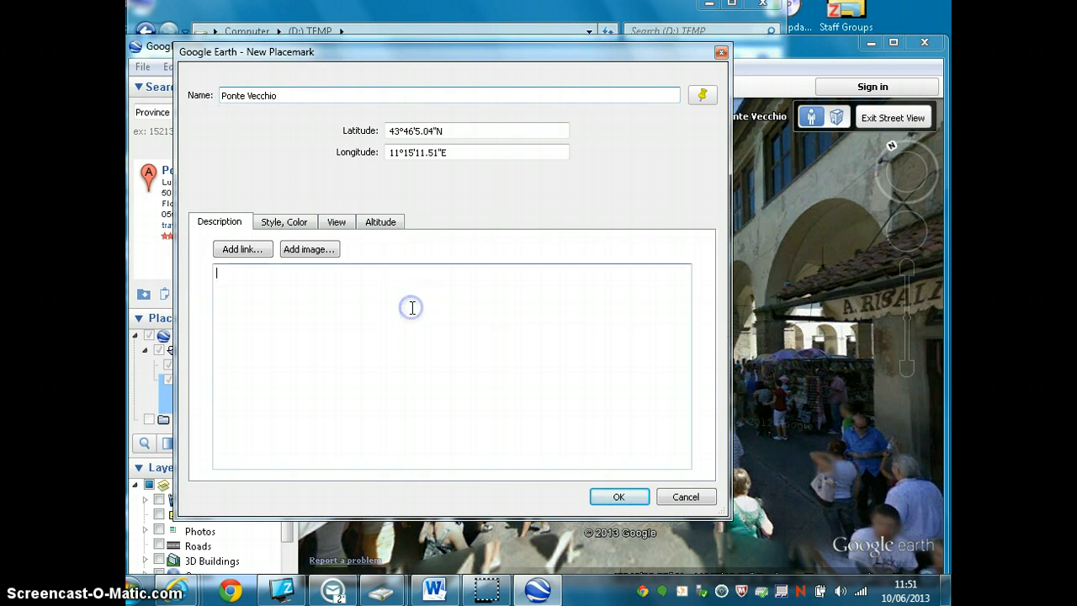
left_click(244, 251)
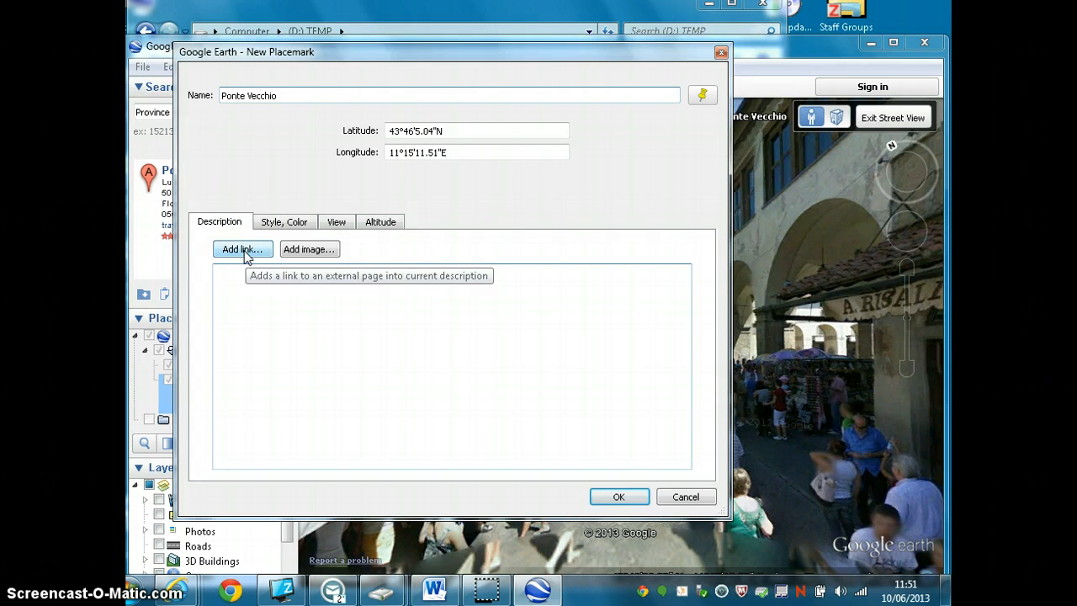
left_click(244, 251)
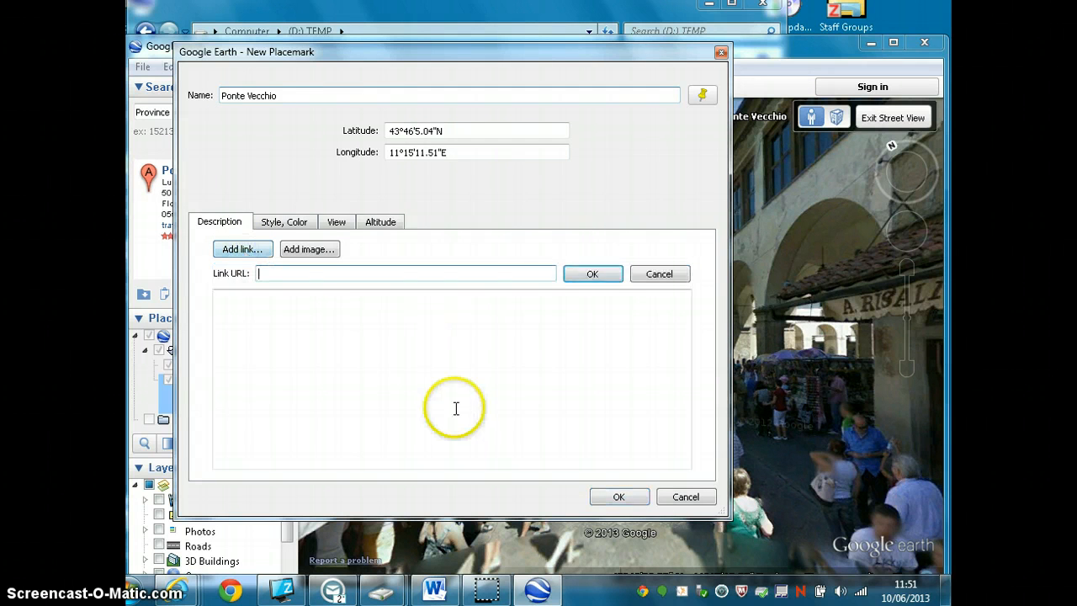
left_click(593, 274)
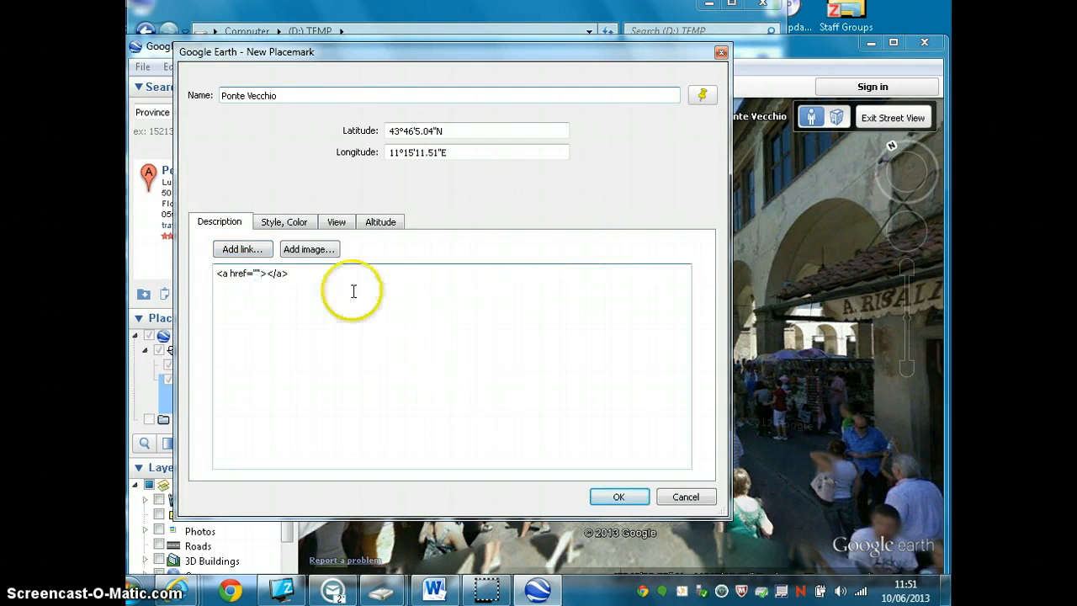
left_click_drag(261, 272, 298, 273)
key("Delete")
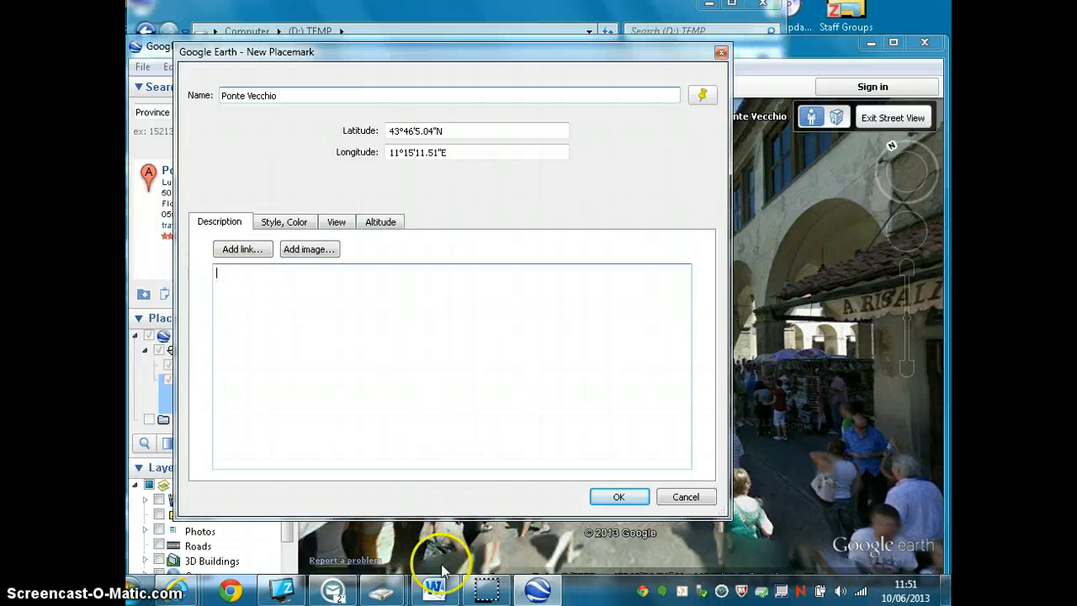
- Switch to the YouTube page of the PONTE VECCHIO - FIRENZE - ITALY video and copy its 420 × 315 embed code
mouse_move(190, 594)
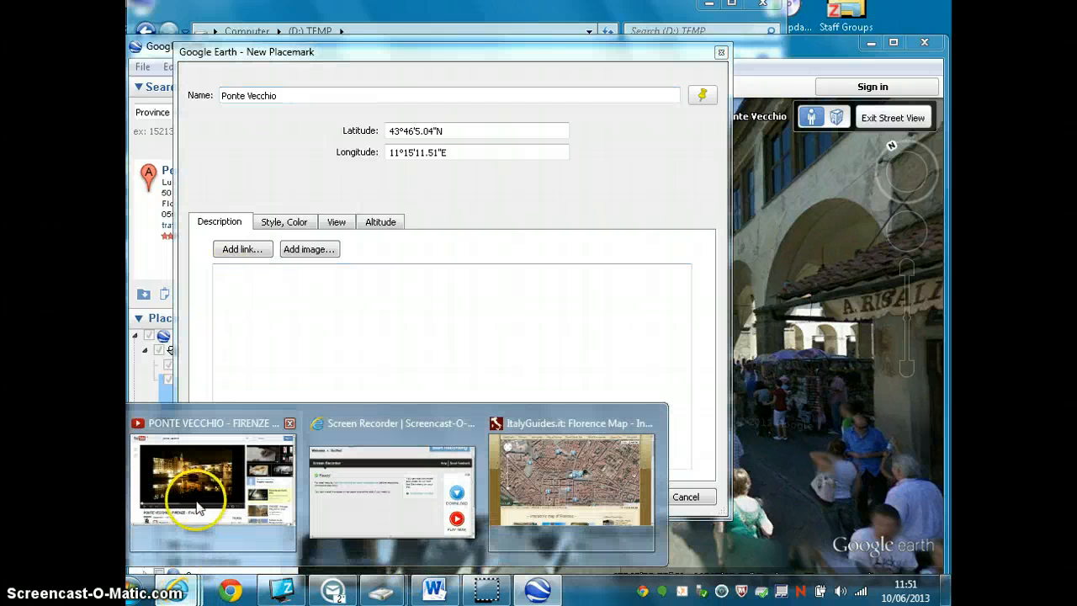
left_click(196, 490)
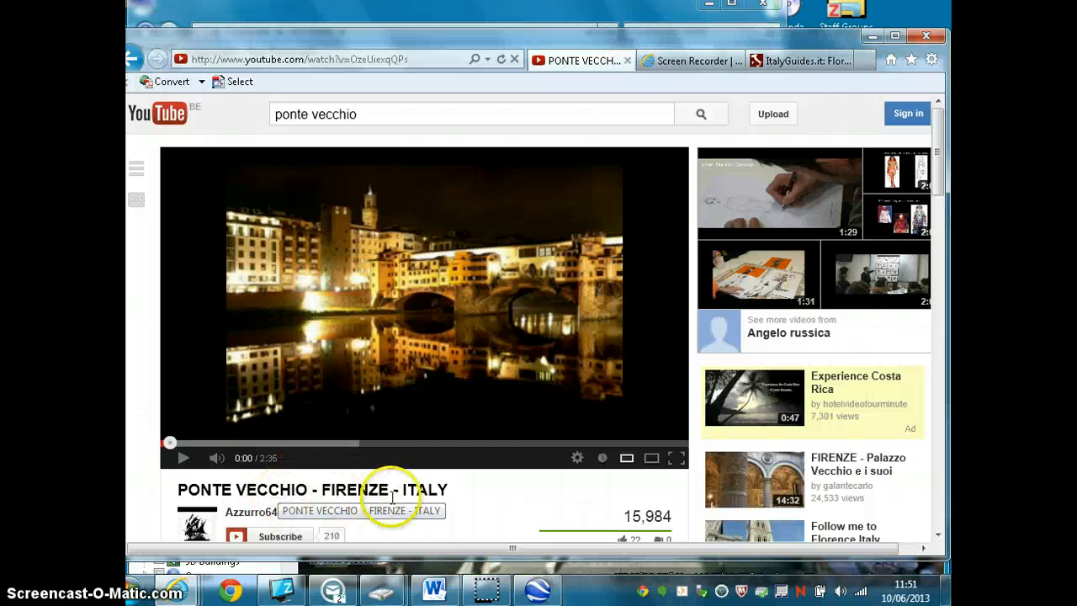
scroll(949, 209, "down", 3)
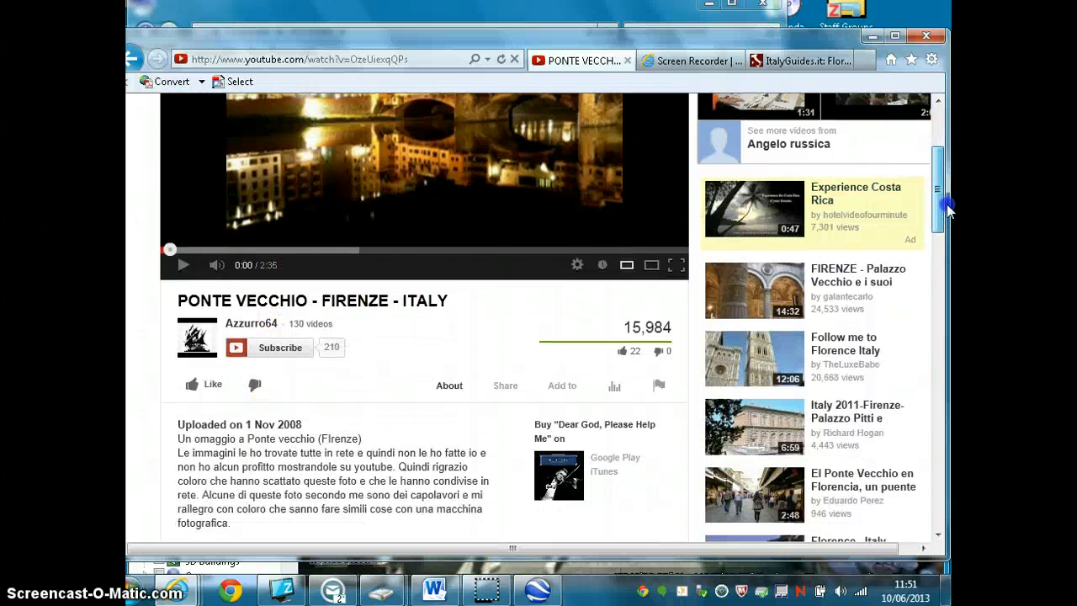
left_click_drag(947, 202, 951, 228)
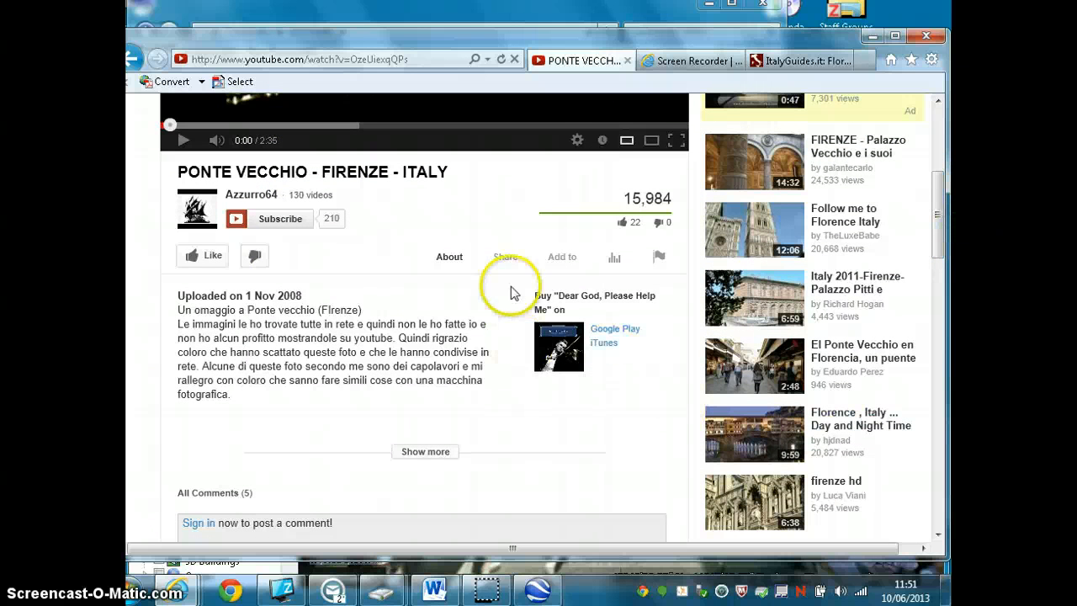
left_click(508, 259)
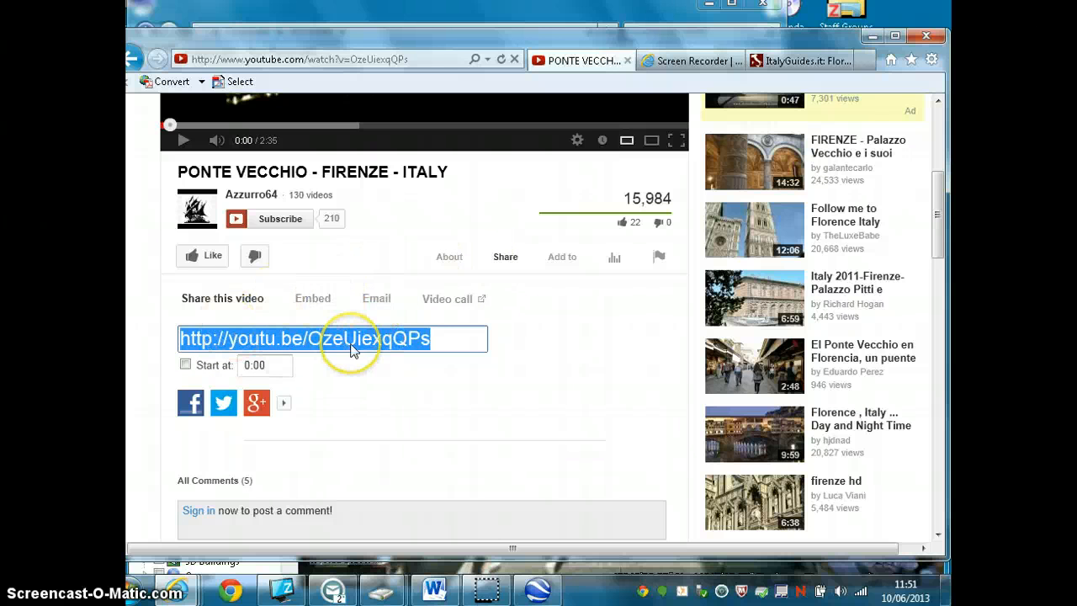
left_click(317, 300)
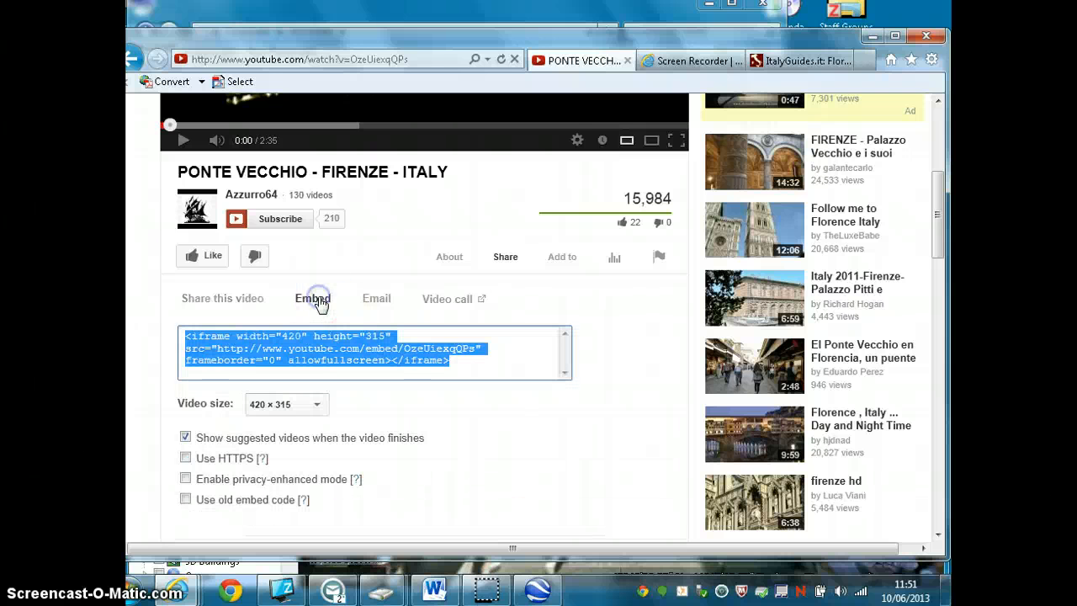
right_click(334, 352)
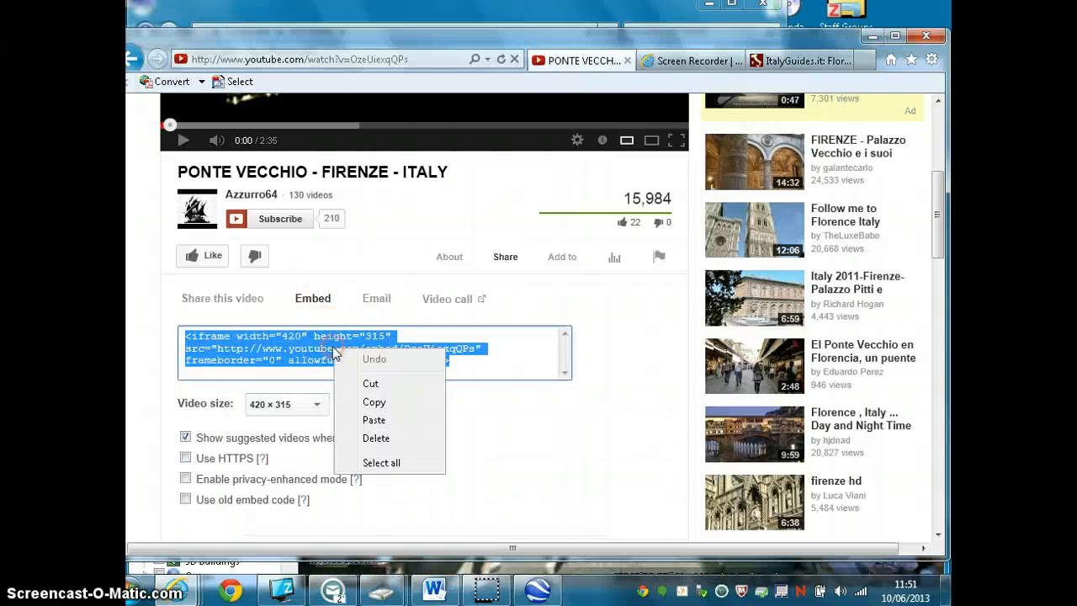
left_click(391, 403)
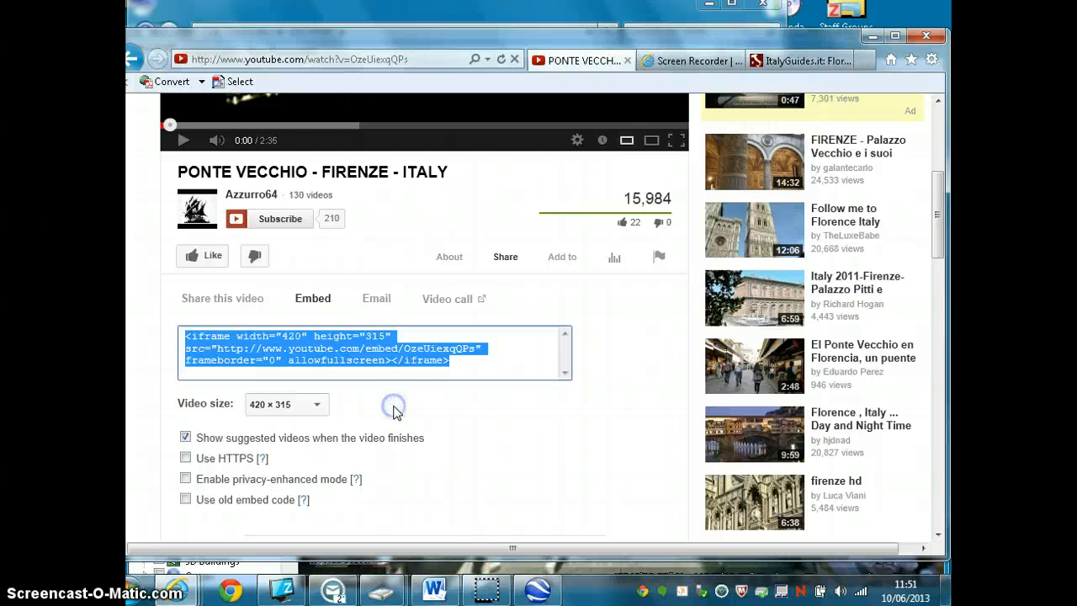
- Return to Google Earth, paste the video's embed code into the Ponte Vecchio placemark's description and save the placemark
left_click(872, 36)
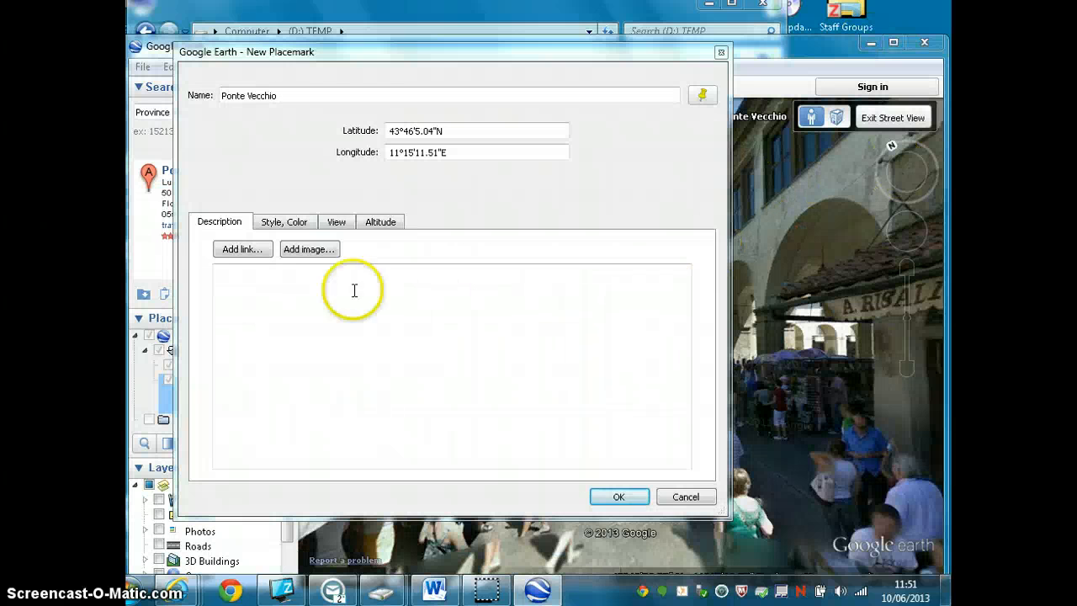
left_click(313, 290)
right_click(313, 290)
left_click(355, 379)
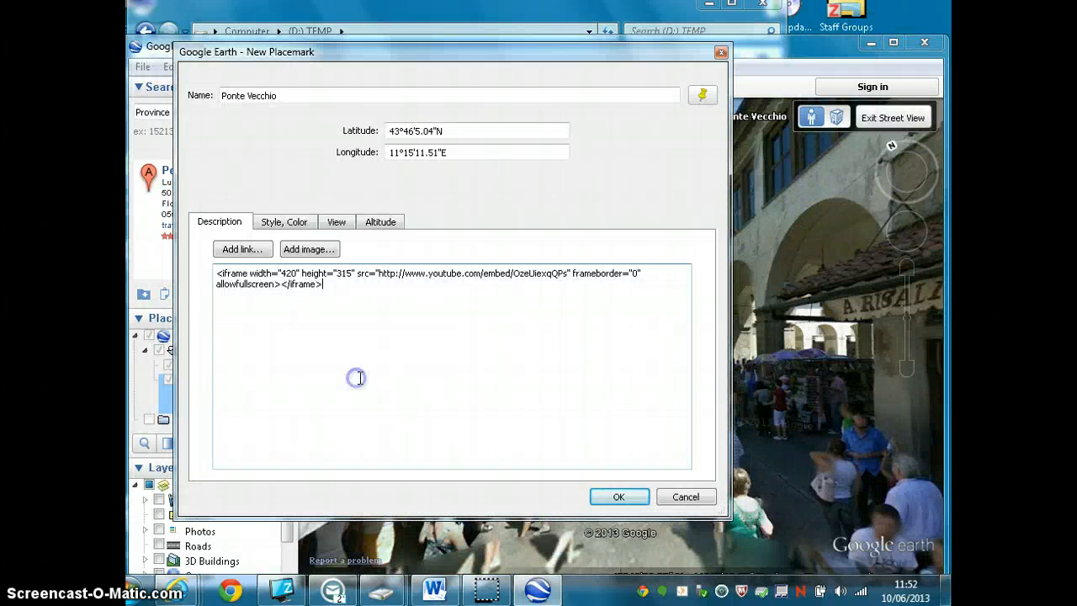
left_click(620, 498)
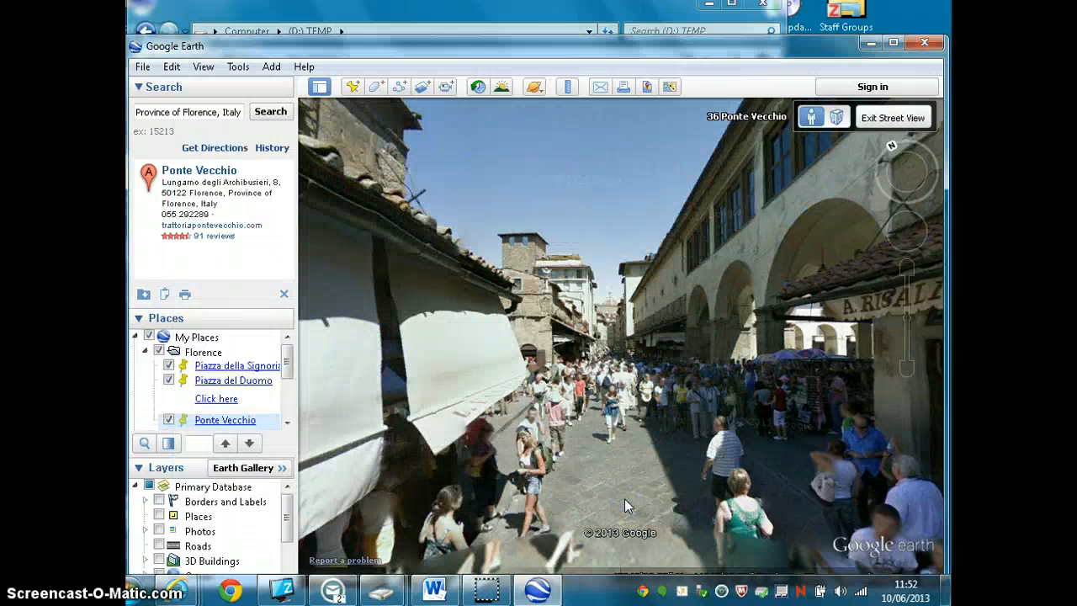
- Open the Ponte Vecchio placemark's balloon to check the embedded video, and close it
right_click(618, 368)
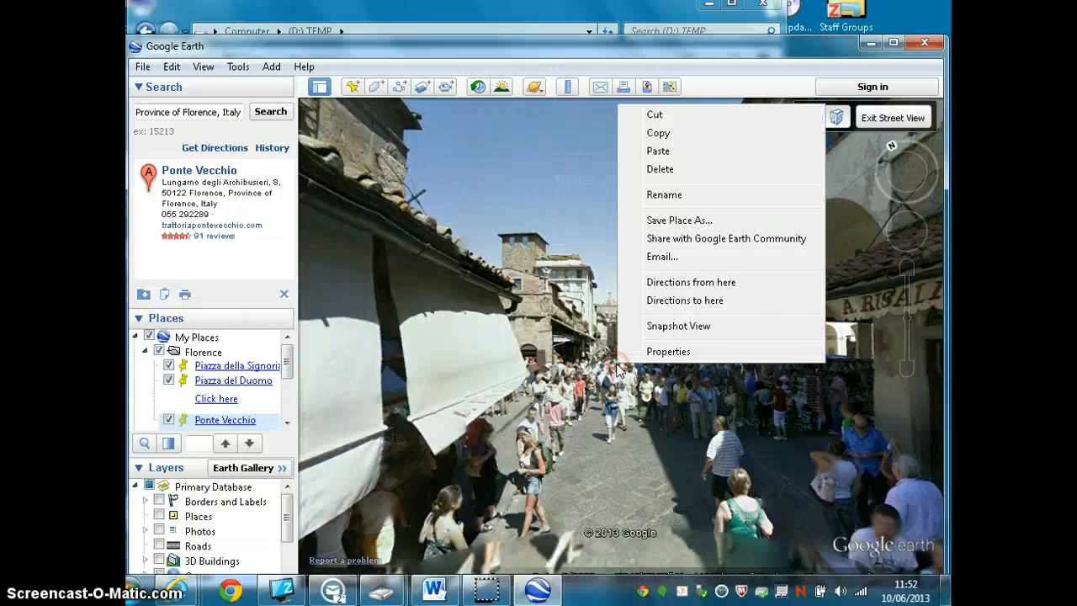
left_click(608, 369)
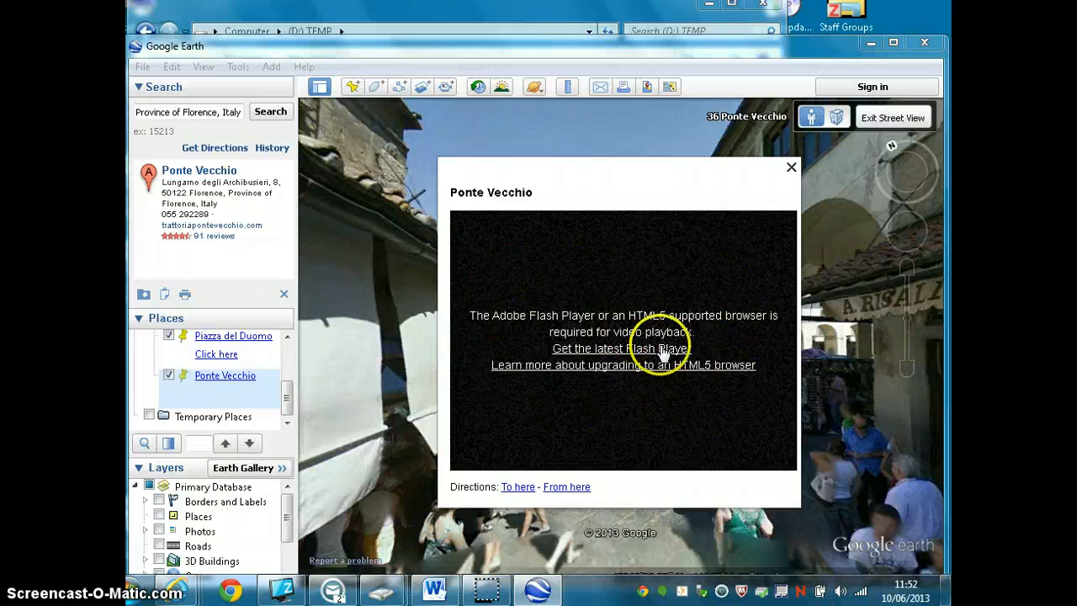
left_click(791, 168)
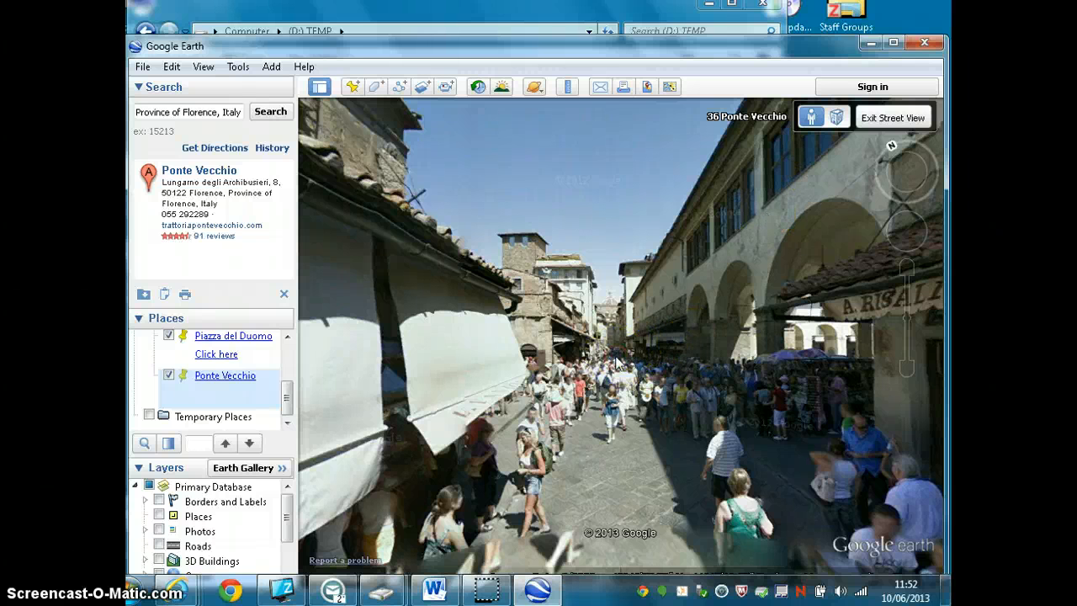
- Exit Street View to the aerial view of the bridge and snapshot that view for the Ponte Vecchio placemark
right_click(246, 376)
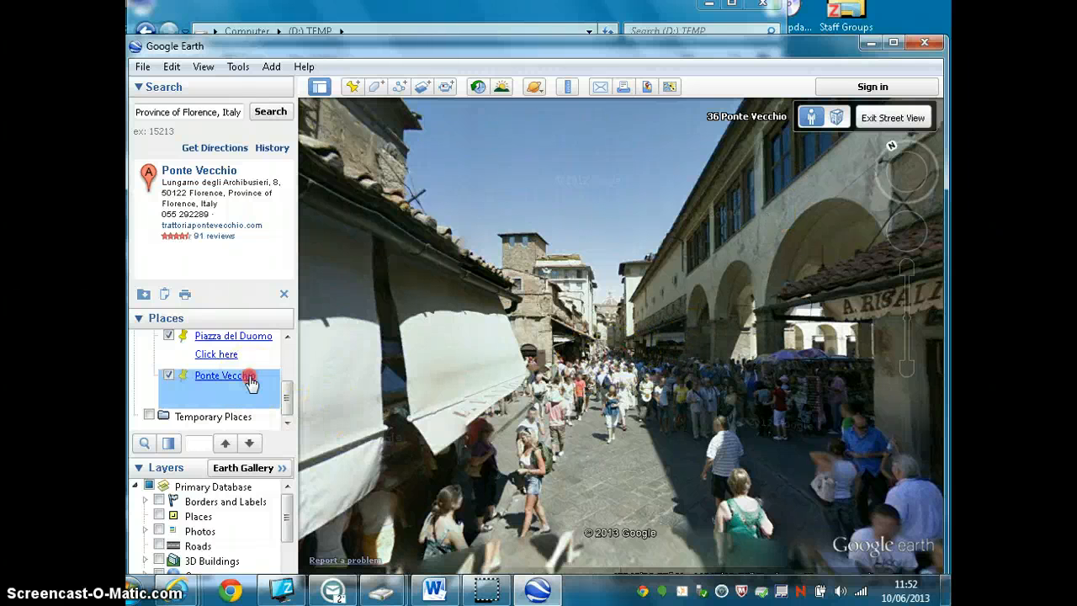
left_click(289, 338)
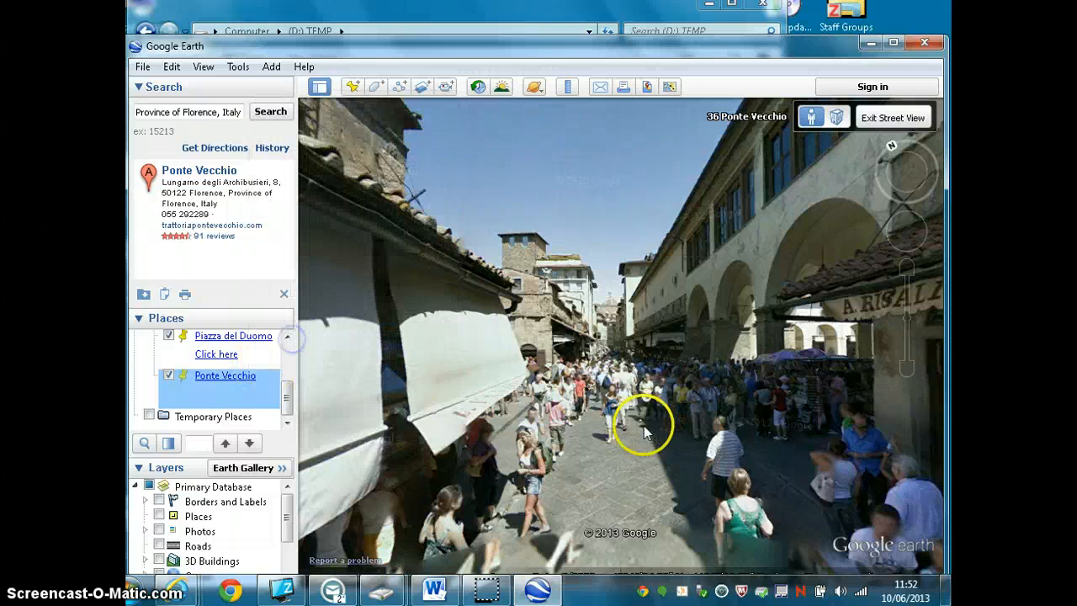
left_click(476, 412)
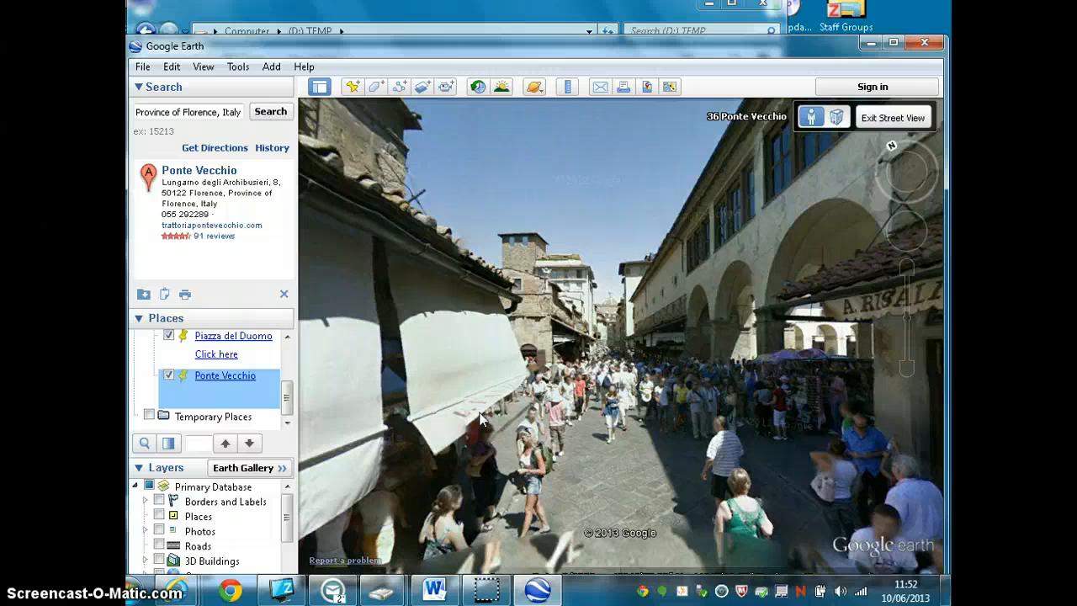
scroll(478, 413, "up", 4)
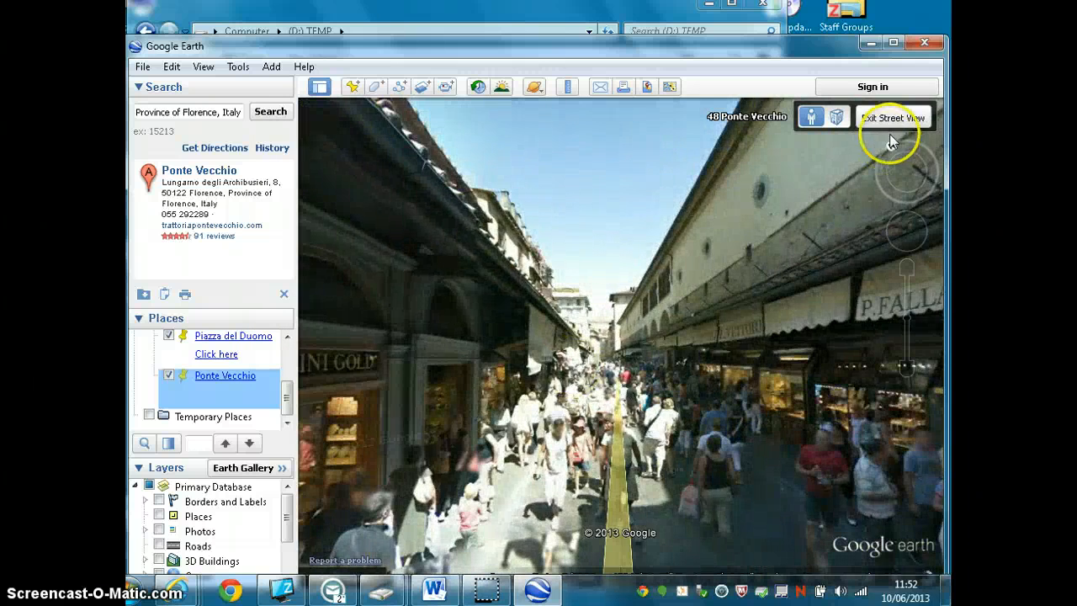
left_click(877, 116)
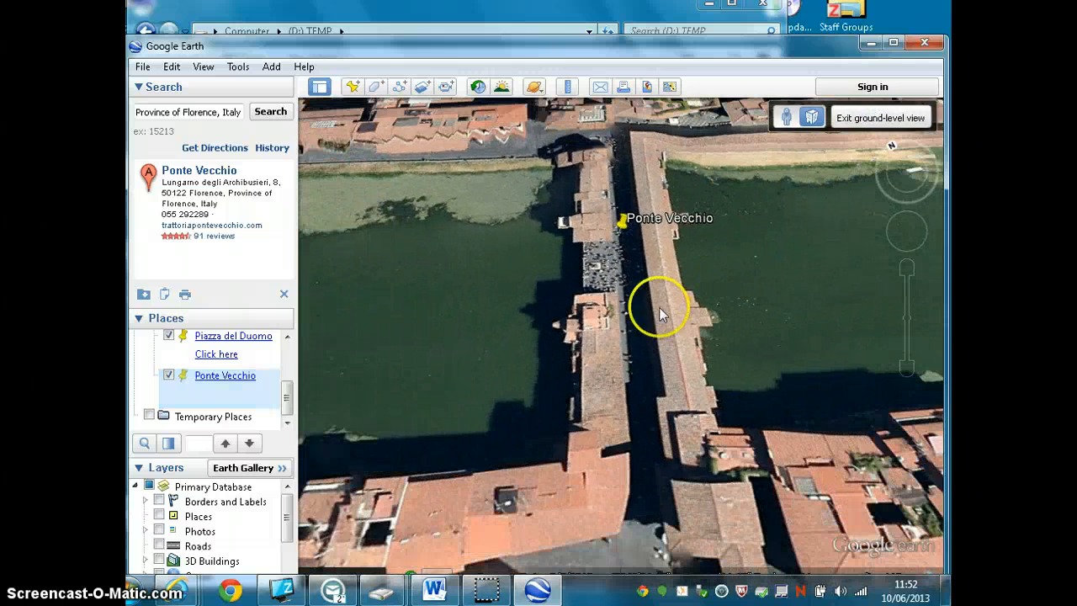
right_click(621, 228)
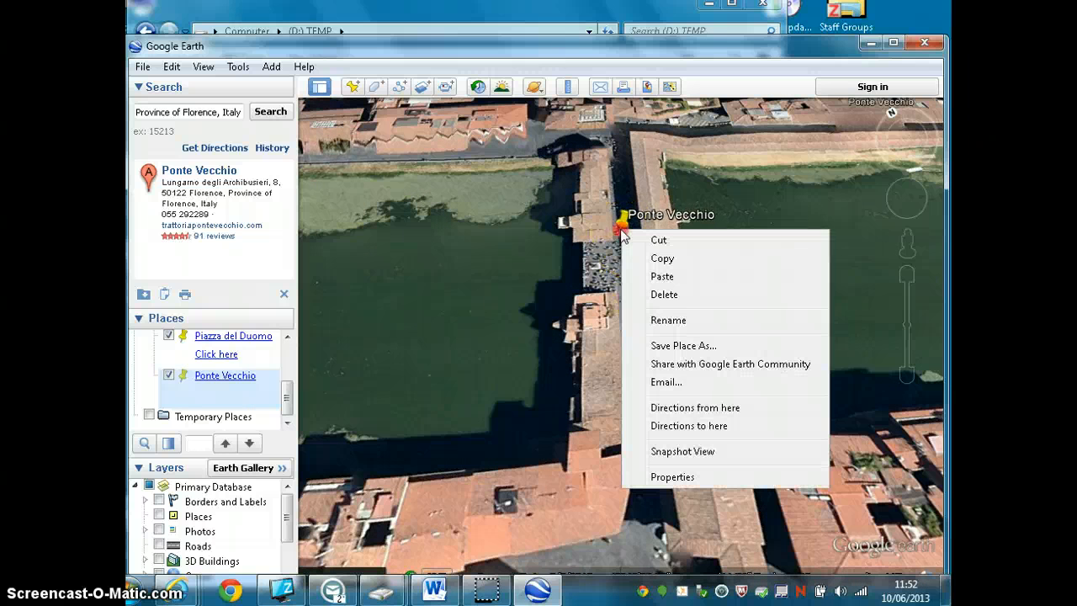
left_click(687, 454)
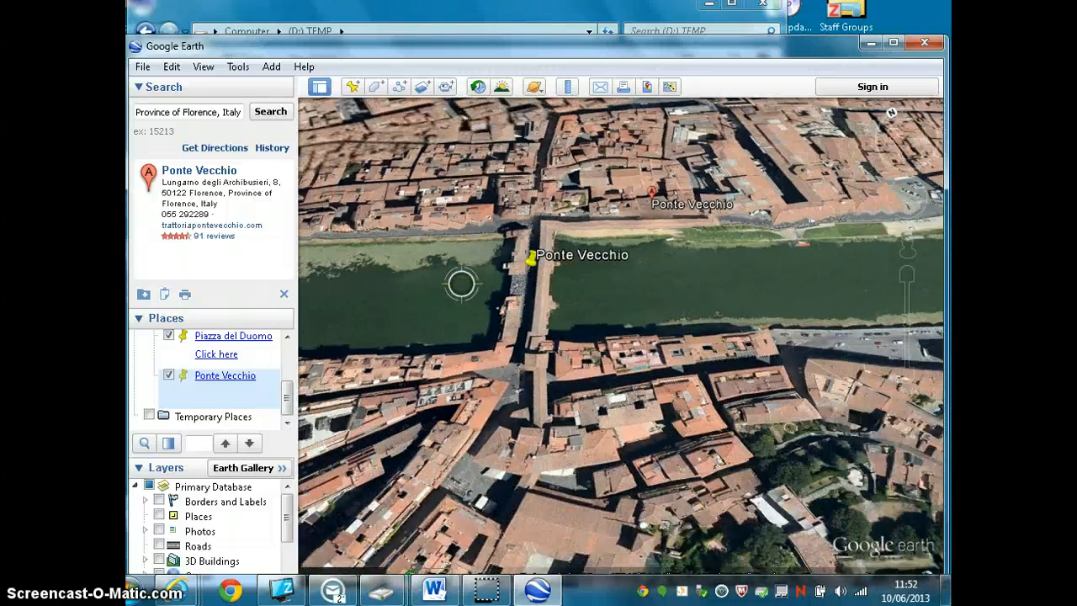
- Play the Florence folder as a tour through its placemarks and pause it at Ponte Vecchio
left_click_drag(289, 395, 292, 362)
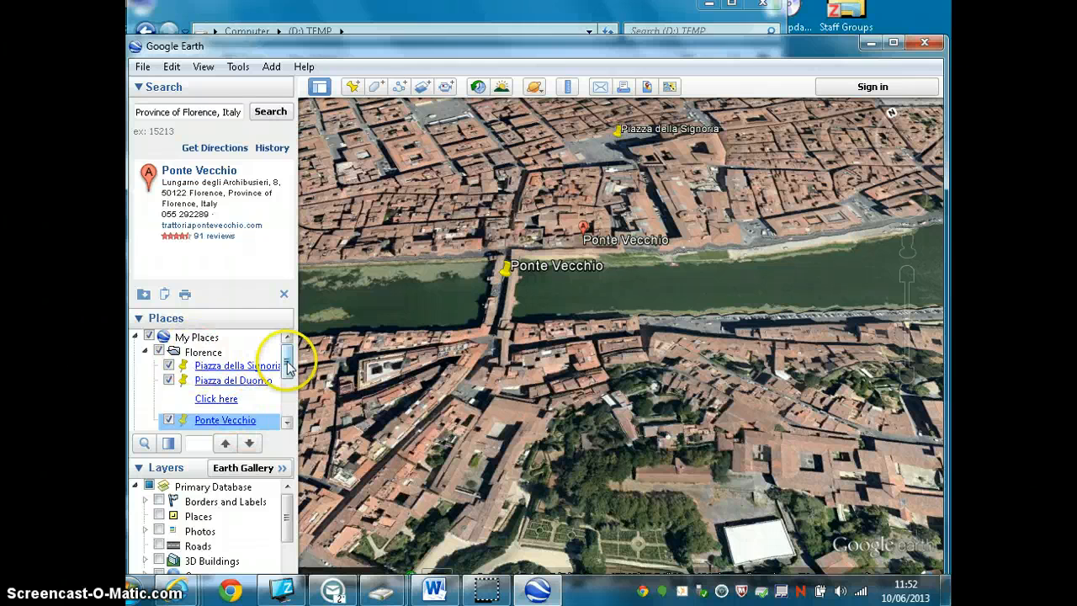
left_click(212, 352)
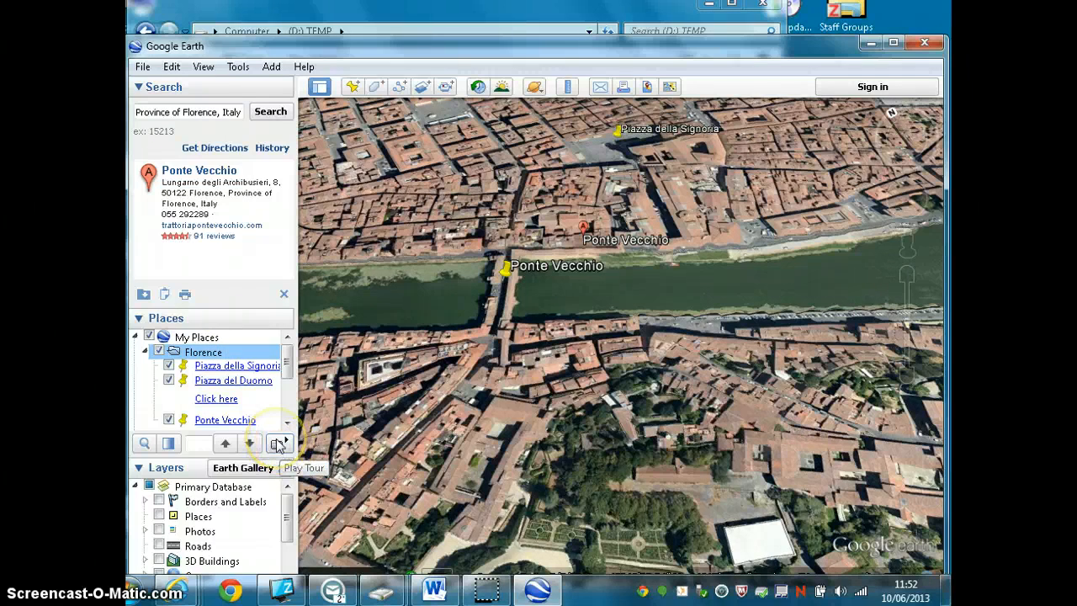
left_click(279, 443)
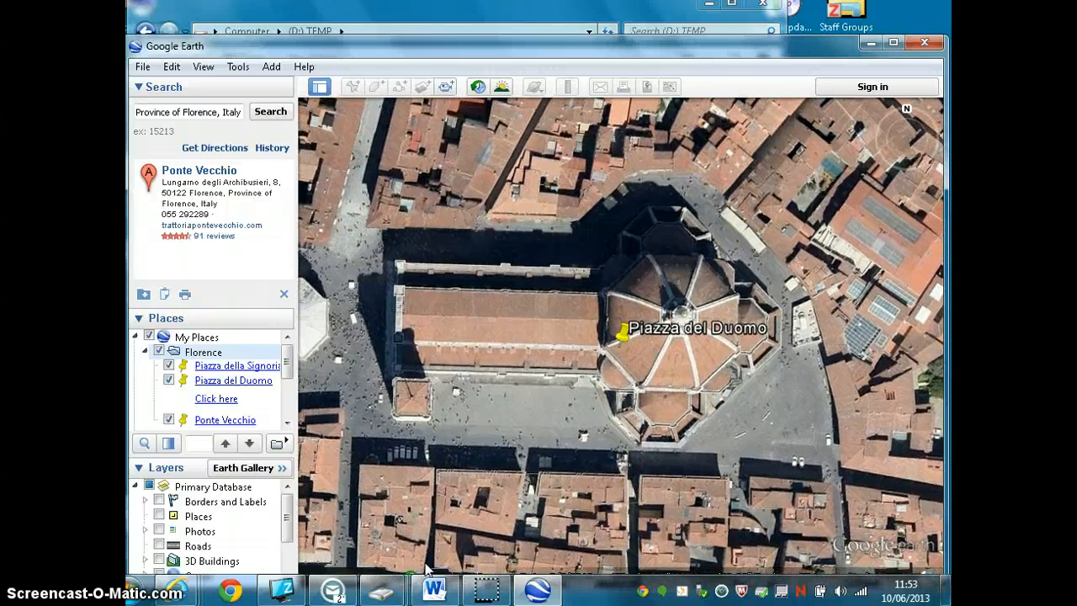
mouse_move(441, 560)
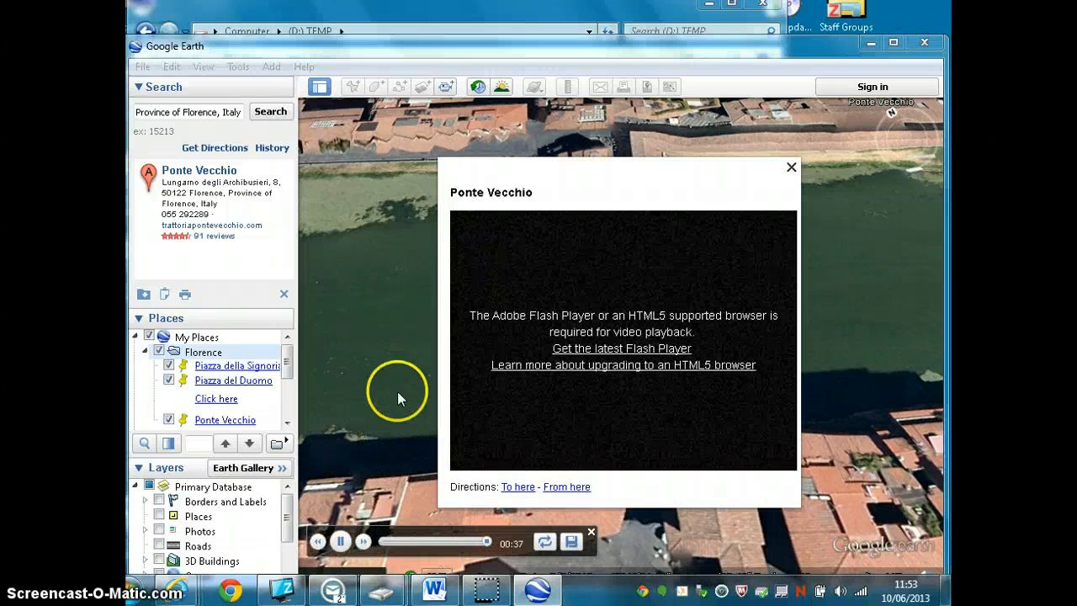
left_click(341, 541)
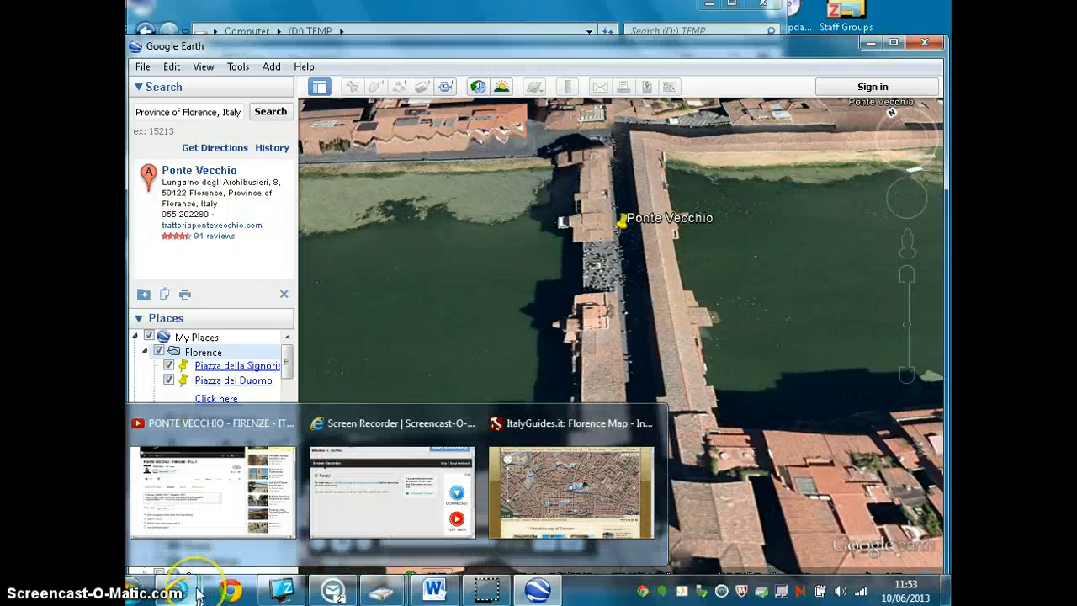
- Switch to the Word instructions and review the Google Earth Tour of Florence tasks, including the one for two additional sites
mouse_move(434, 589)
left_click(496, 483)
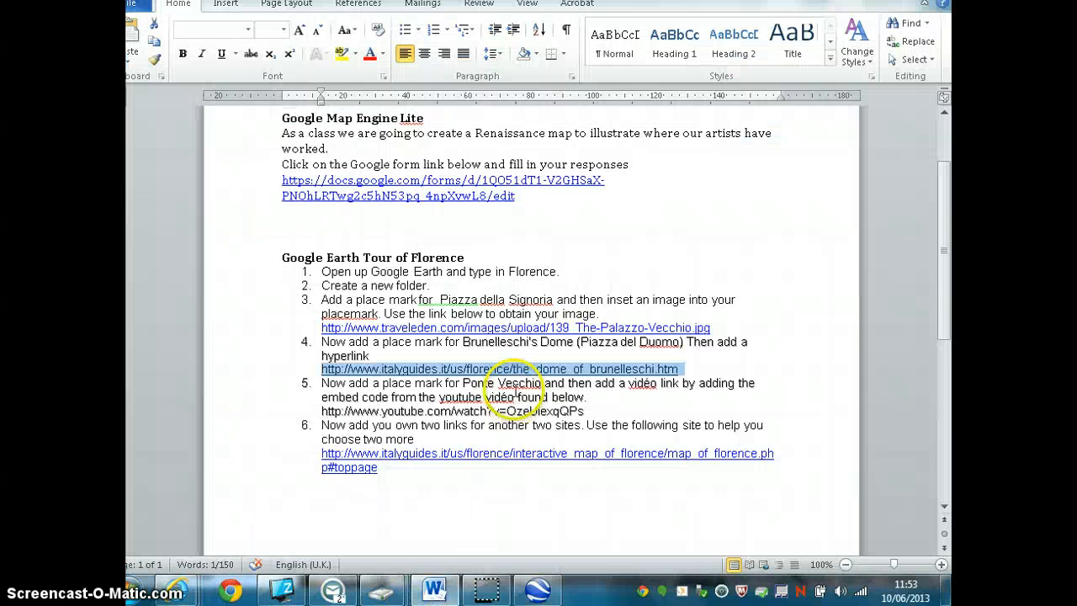
scroll(476, 328, "up", 1)
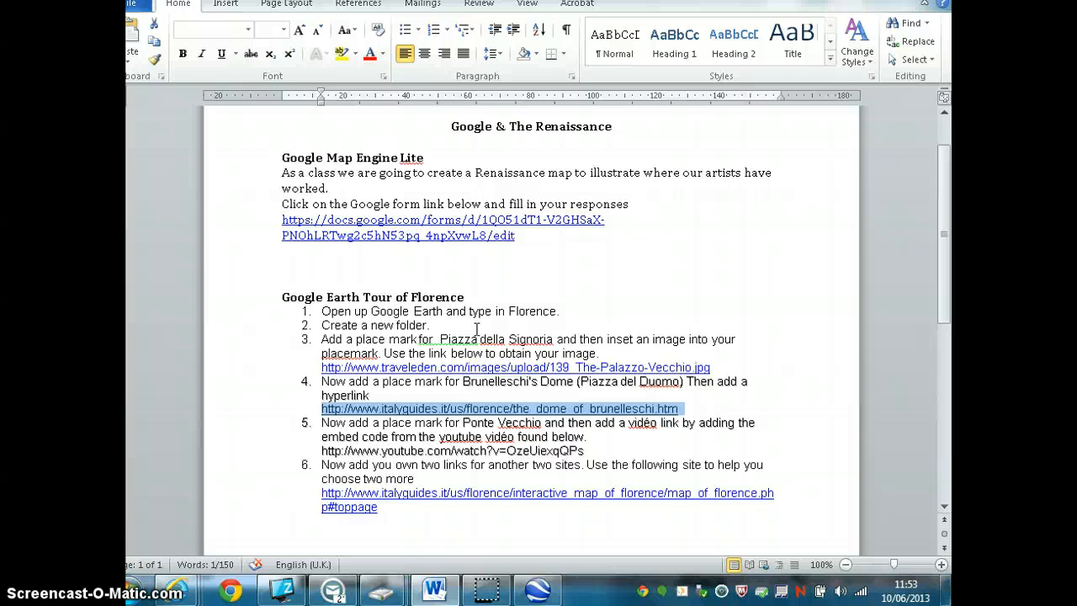
scroll(476, 328, "down", 1)
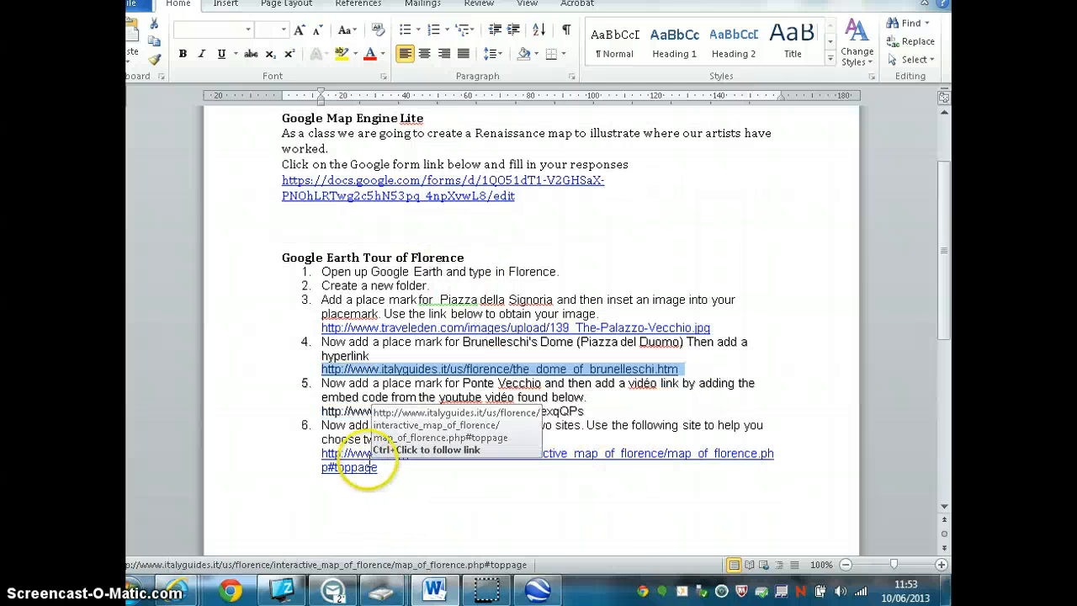
- Switch to the ItalyGuides interactive map of Florence in the browser and look over the marked sites
mouse_move(177, 589)
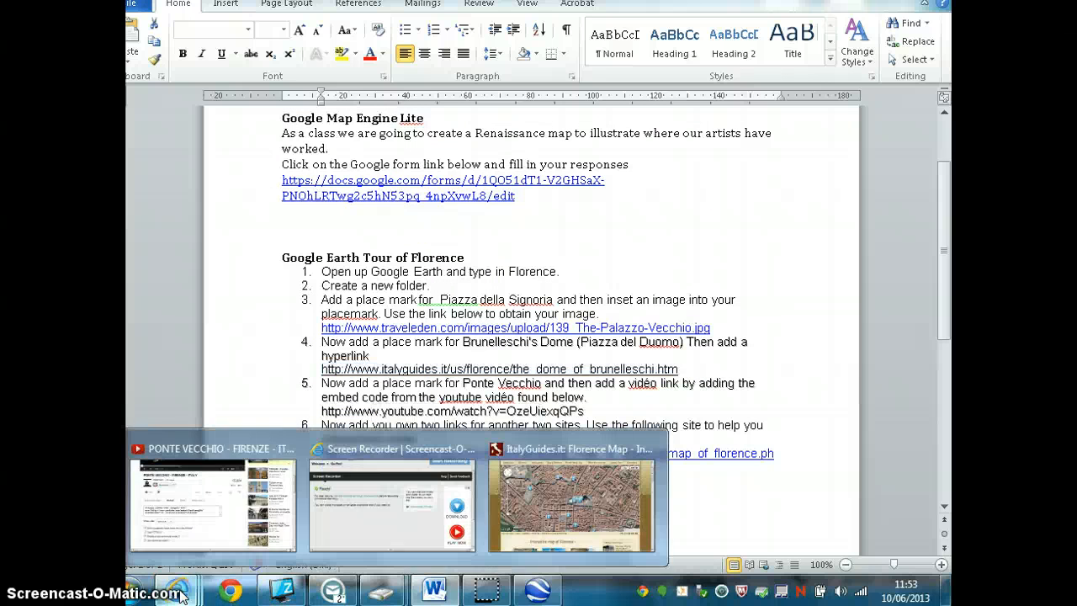
left_click(567, 504)
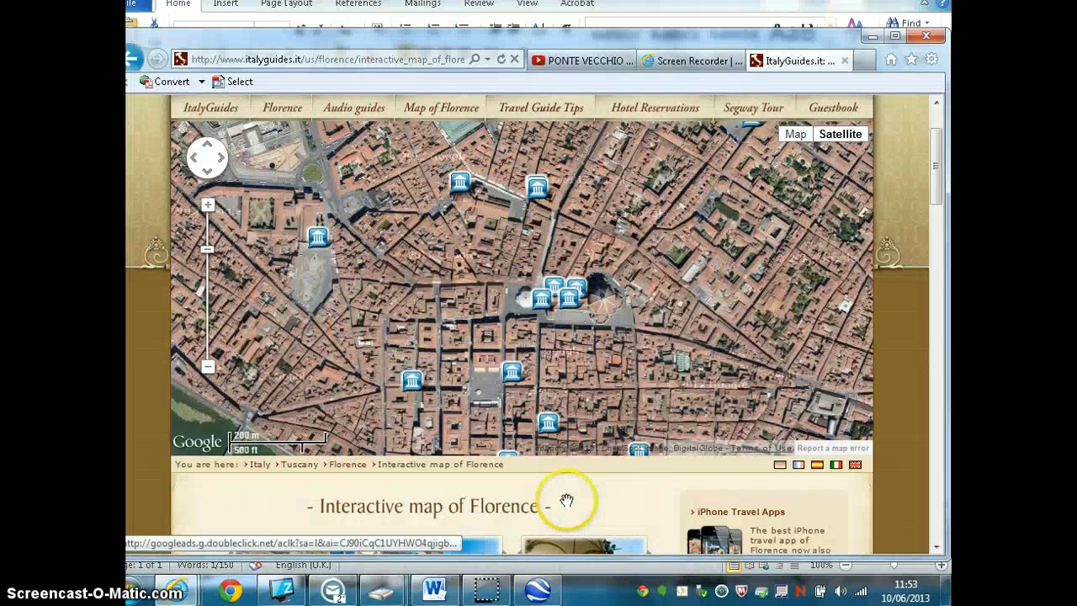
scroll(567, 501, "up", 1)
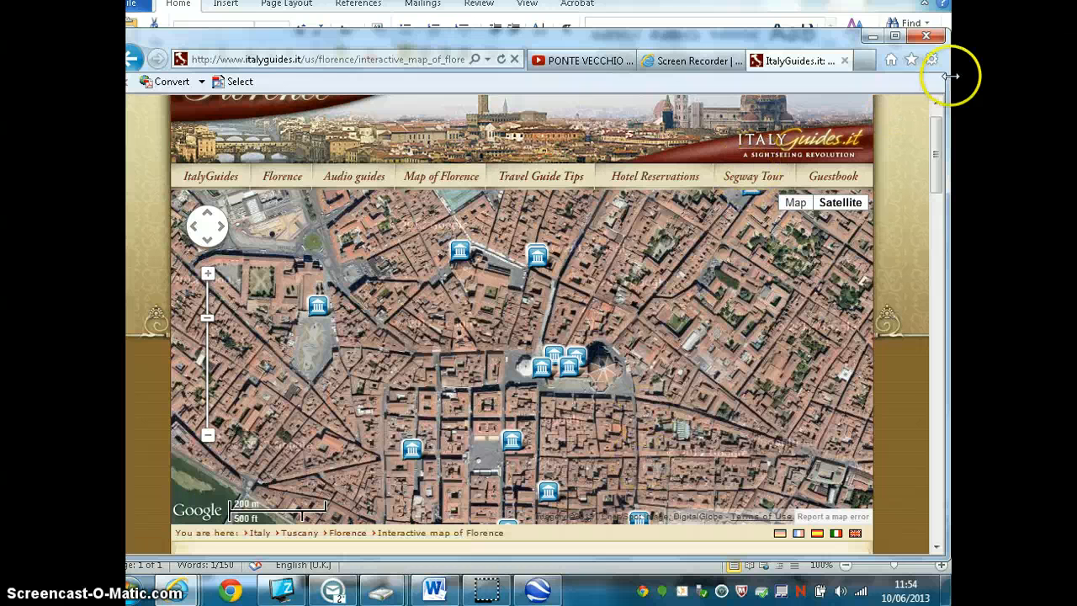
- Close only the ItalyGuides tab, then minimise the browser and Word to return to Google Earth
left_click(926, 36)
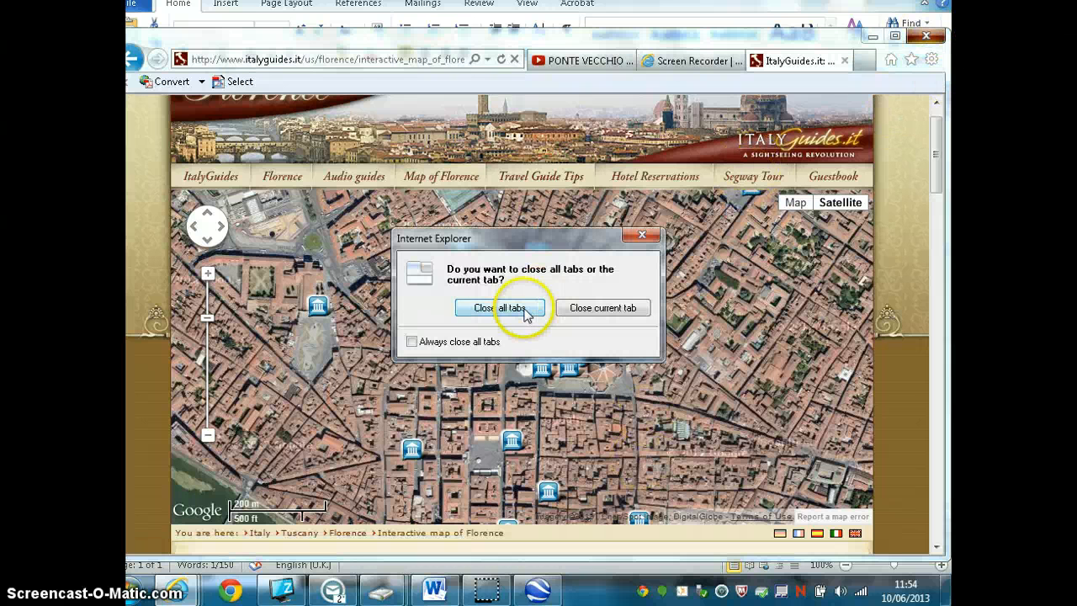
left_click(579, 309)
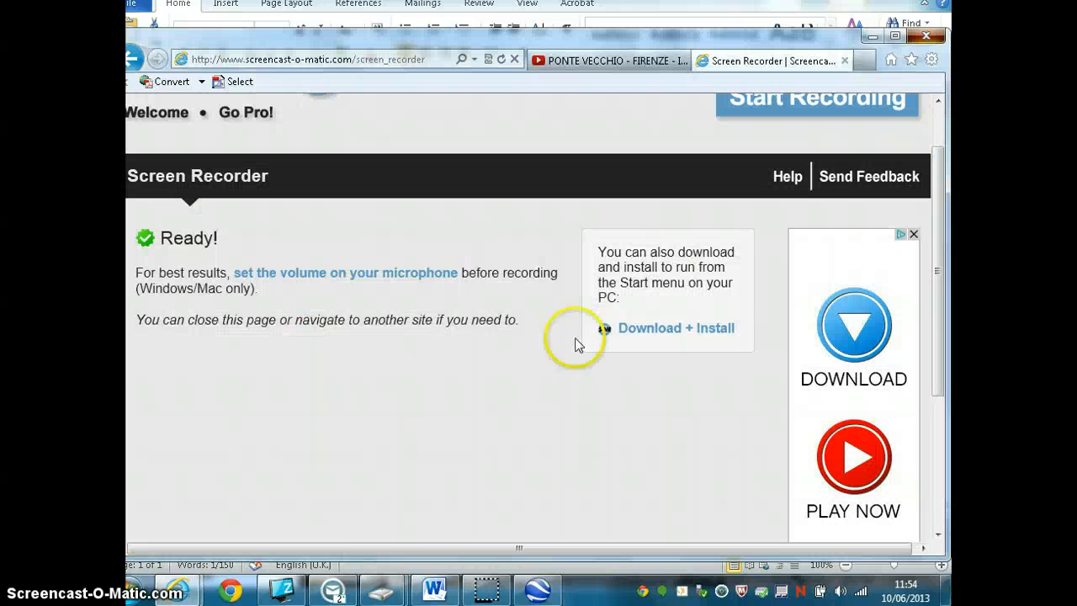
left_click(872, 37)
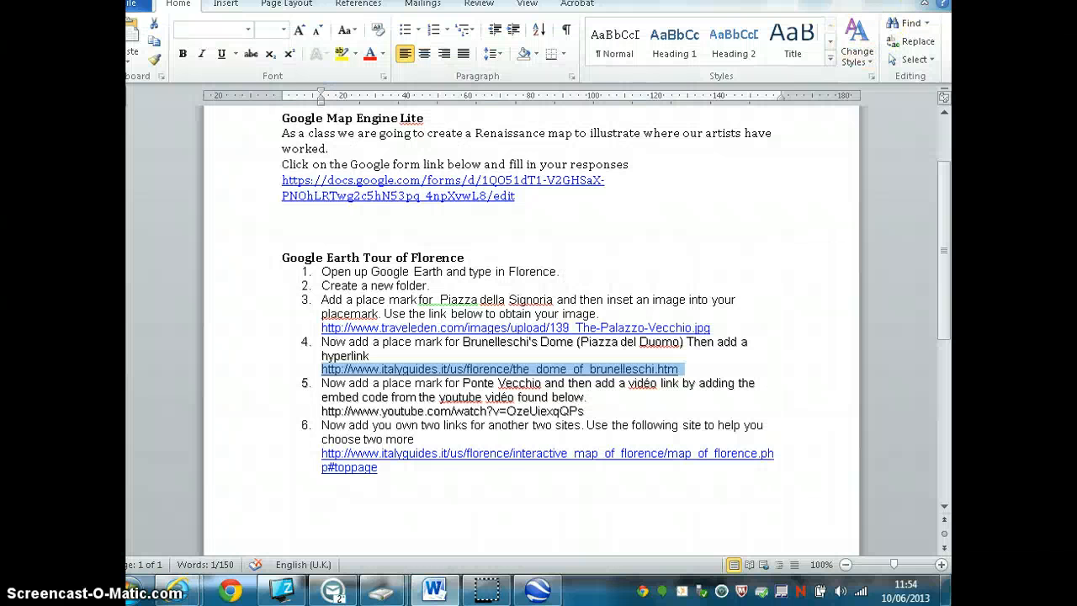
left_click(877, 1)
left_click(533, 420)
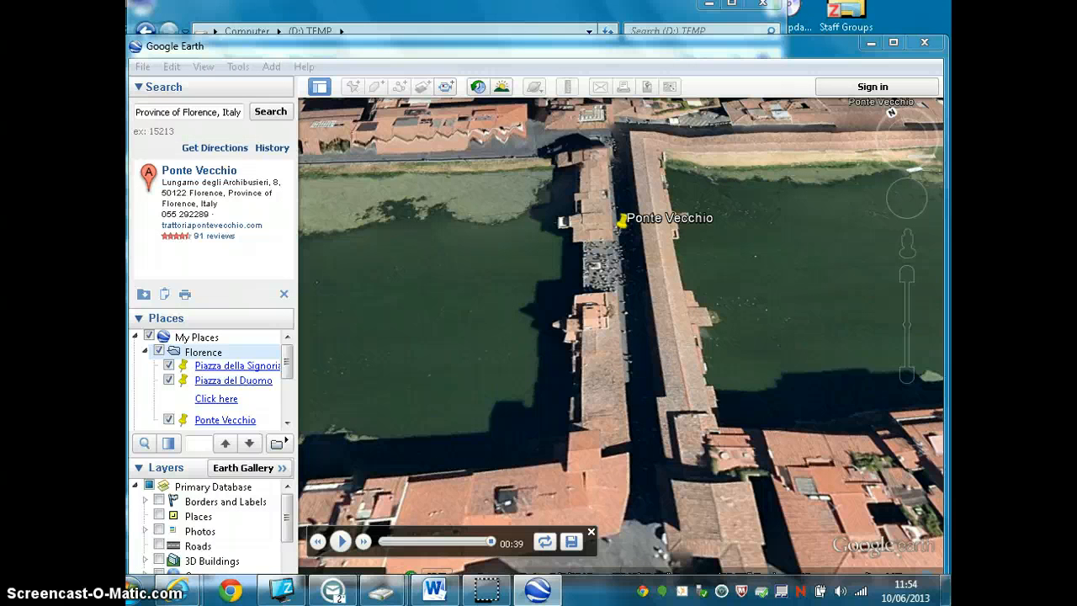
- Save the Florence folder as Florence.kmz on the Desktop
right_click(204, 352)
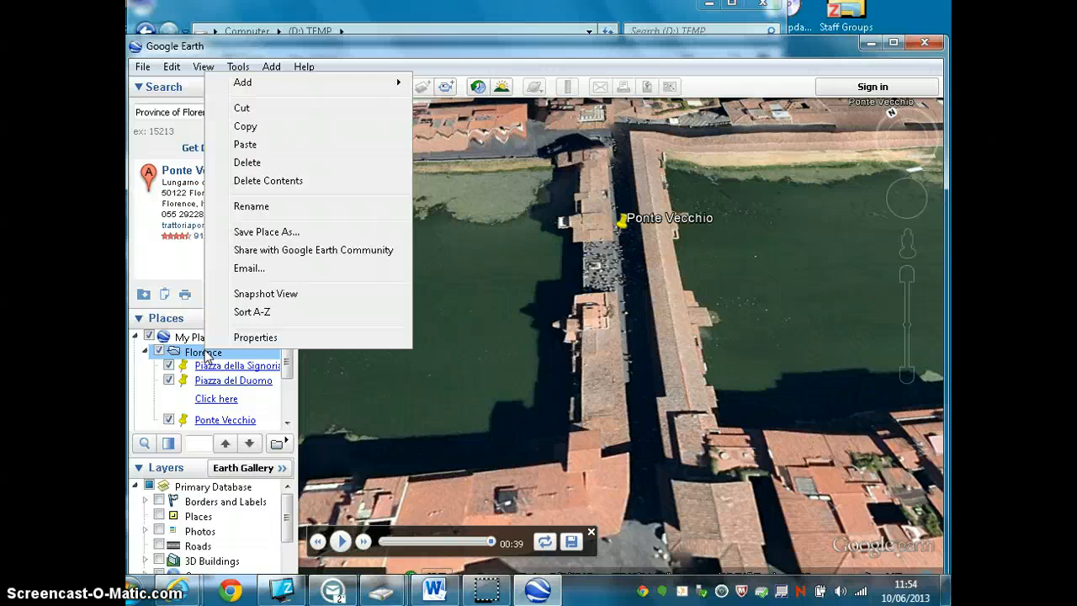
left_click(266, 233)
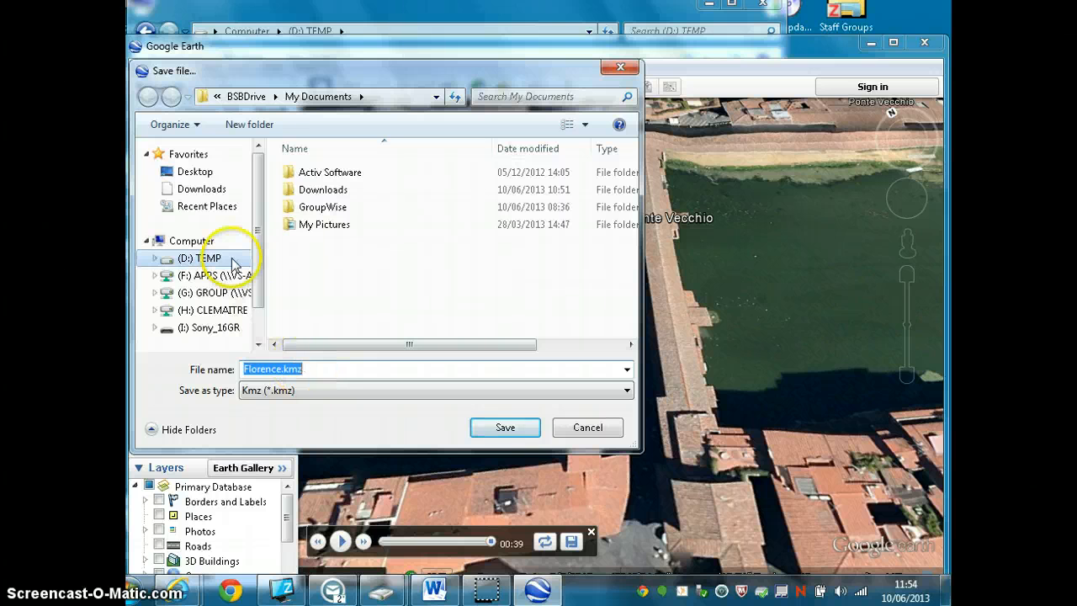
left_click(193, 173)
left_click(530, 431)
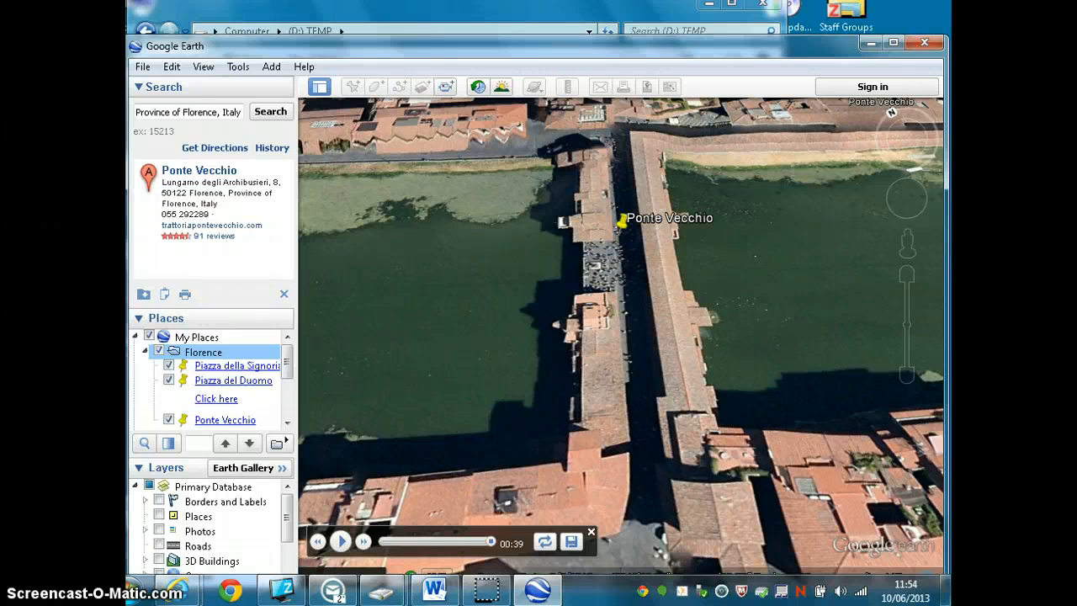
- Close Google Earth, minimise the TEMP folder window and move the Florence.kmz file to an empty area near the desktop's centre
left_click(923, 44)
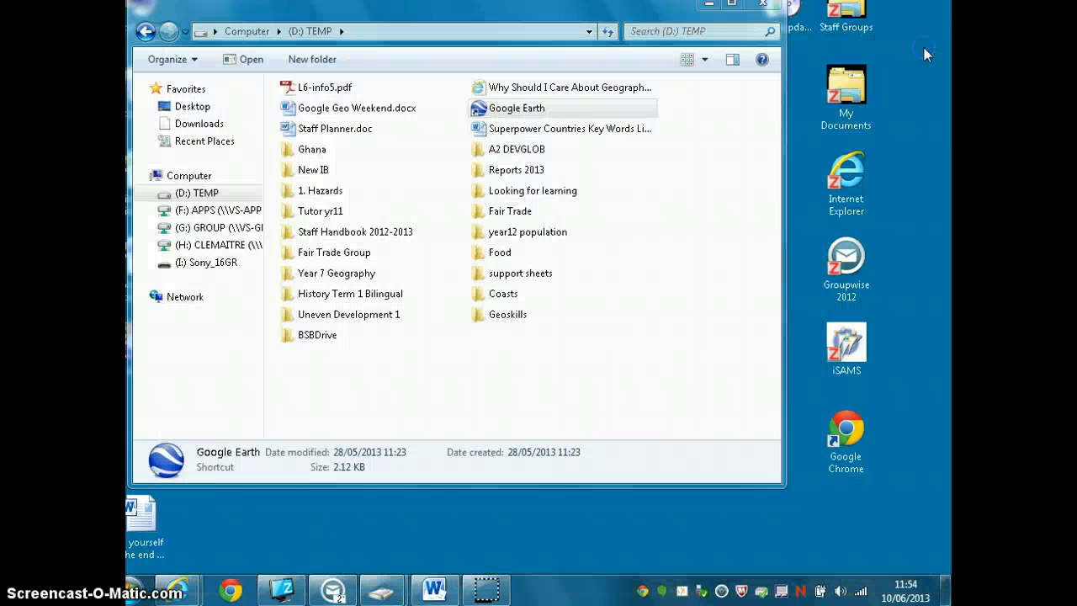
left_click(711, 7)
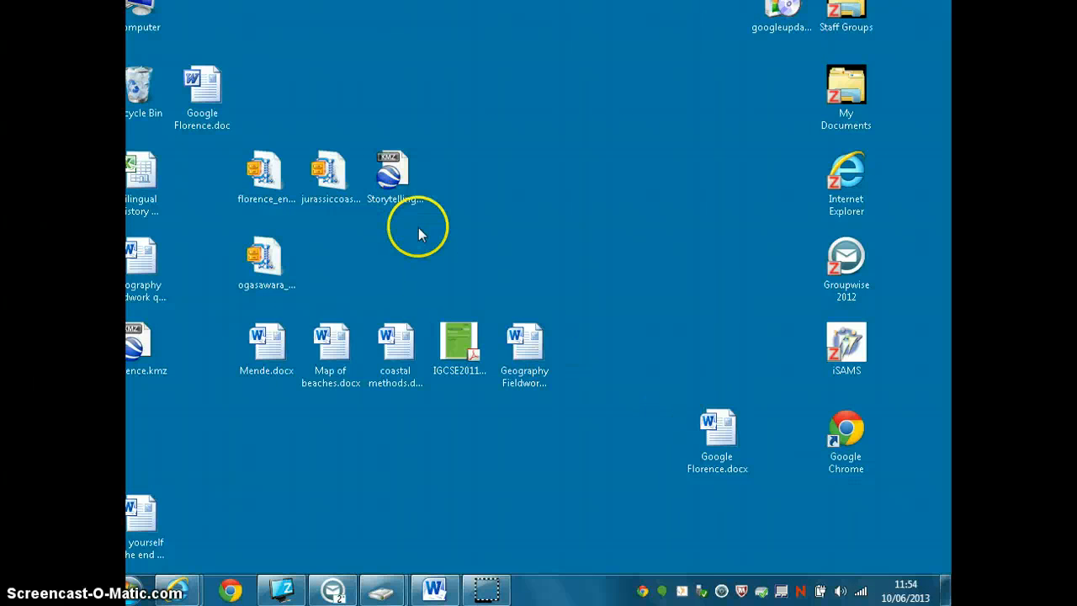
left_click_drag(138, 341, 599, 283)
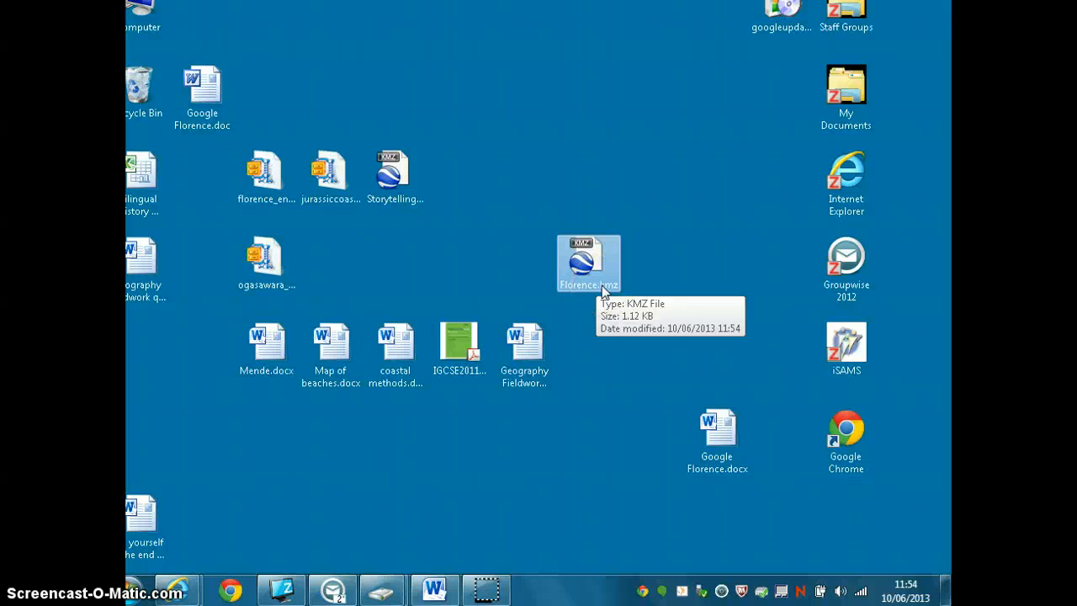